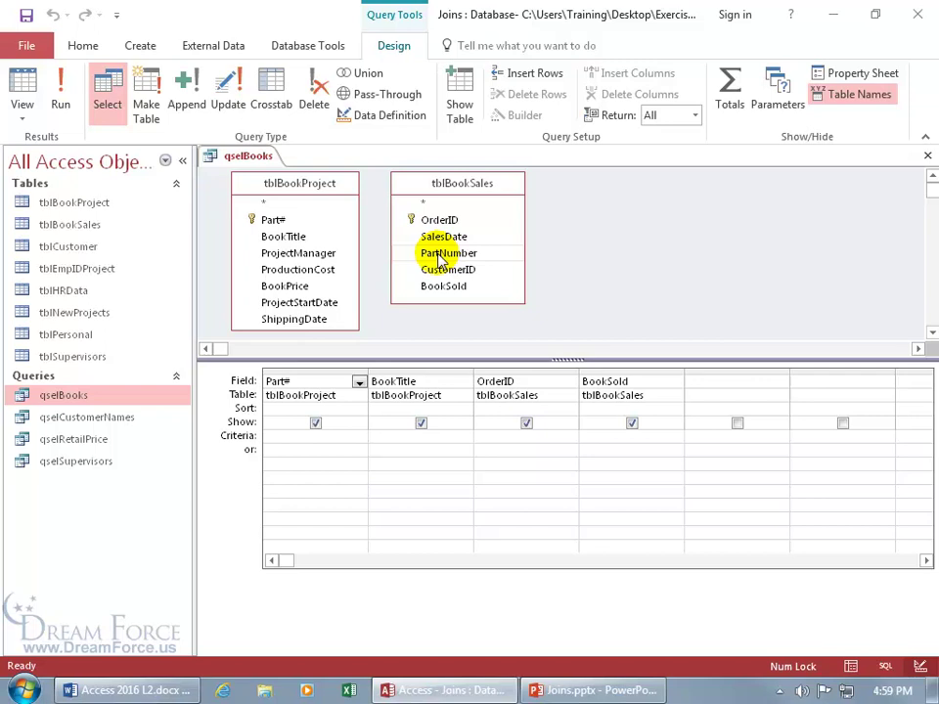
Open the tblBookProject table in Design View and check the data type of its Part# field.
drag(439, 259, 286, 224)
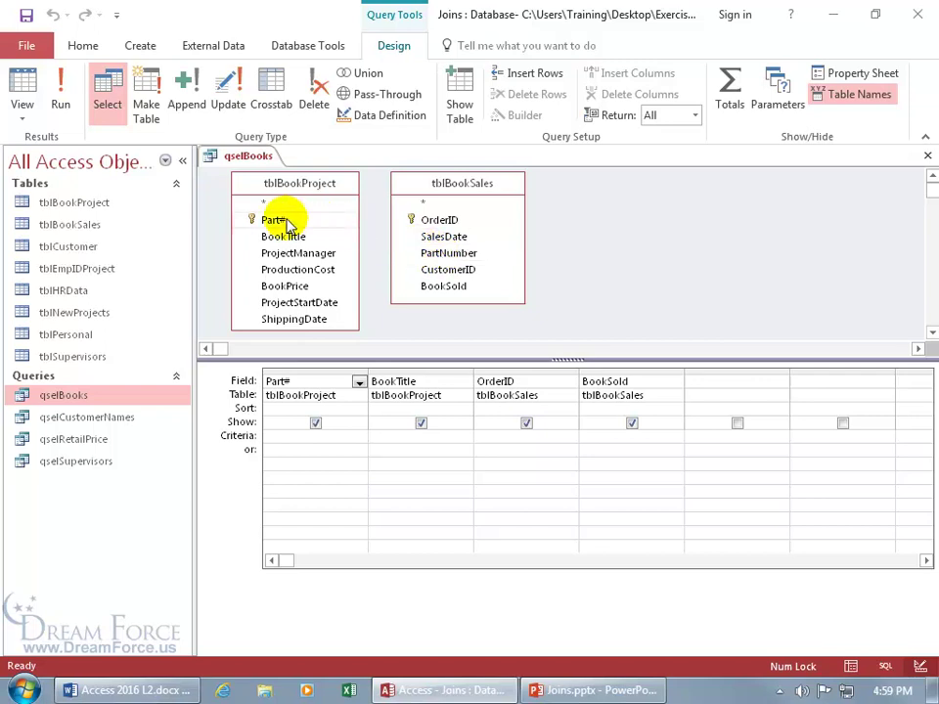
double_click(108, 203)
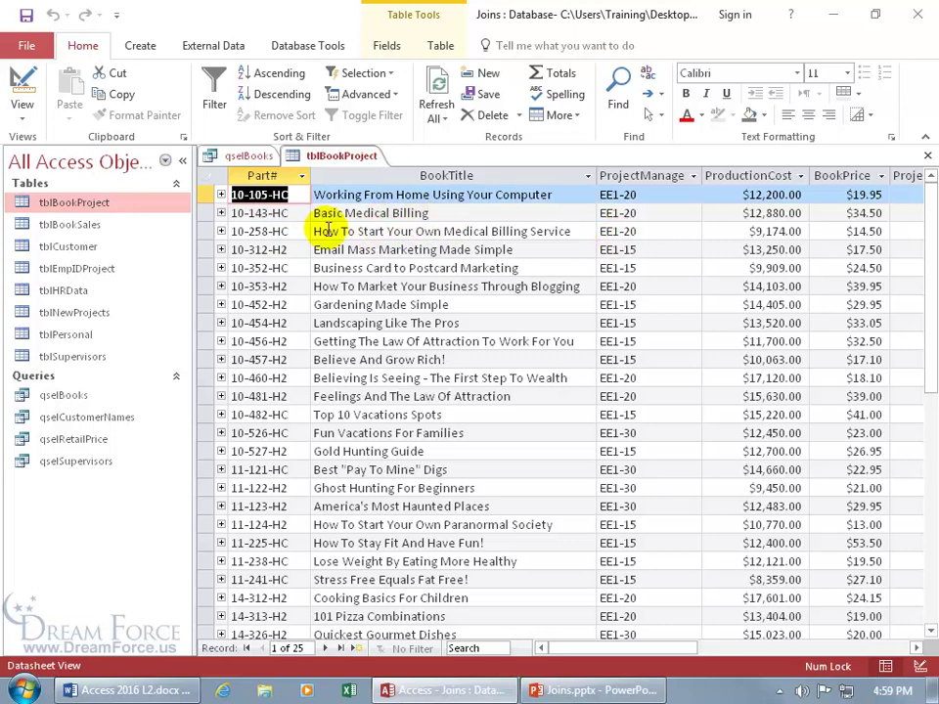
right_click(354, 156)
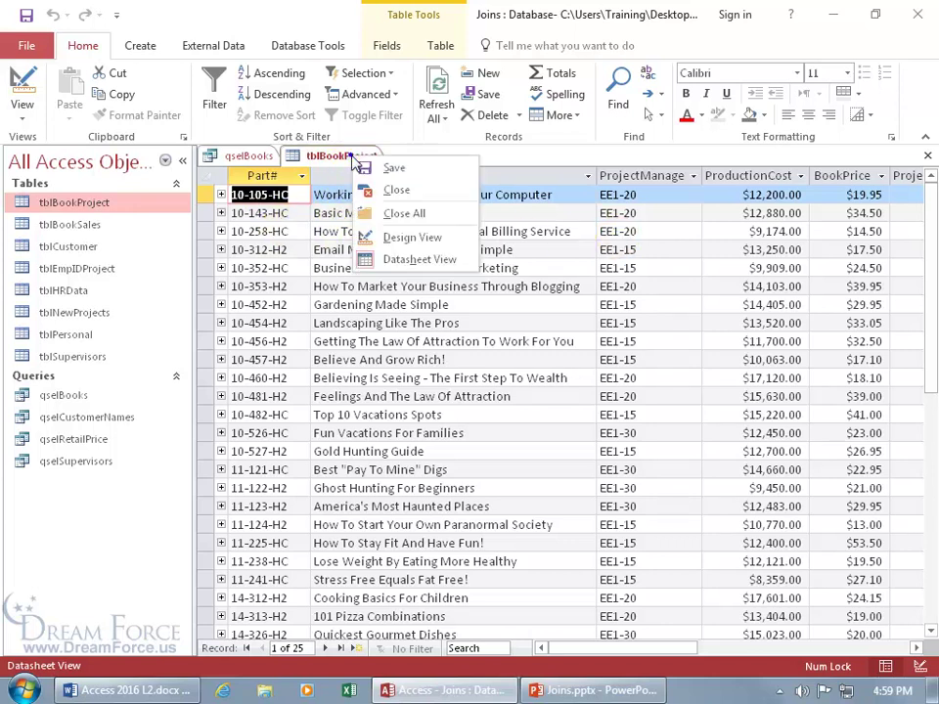
click(389, 237)
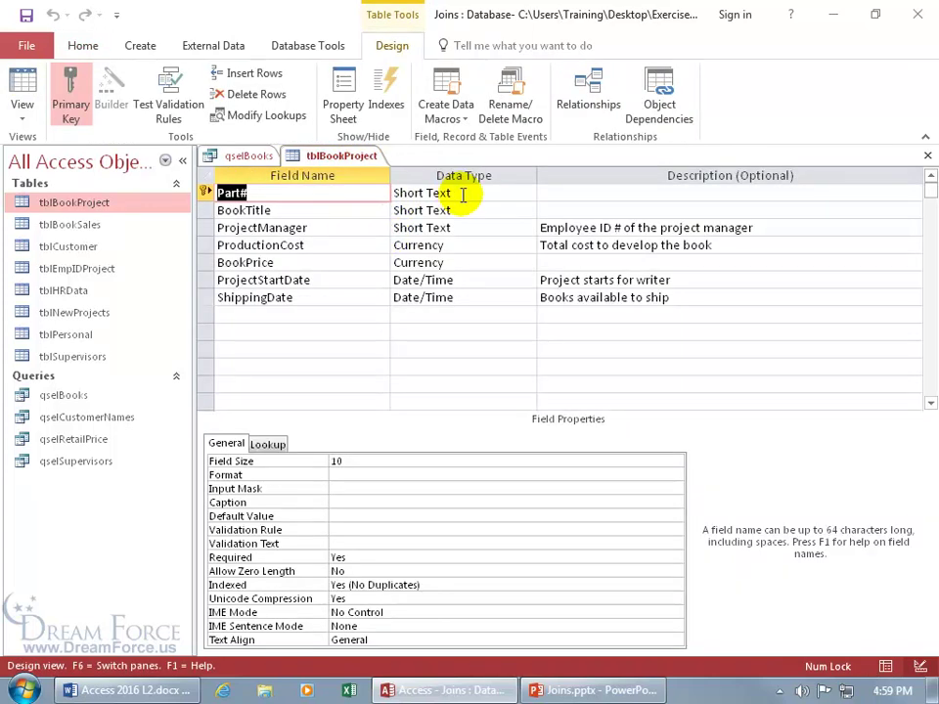
click(463, 192)
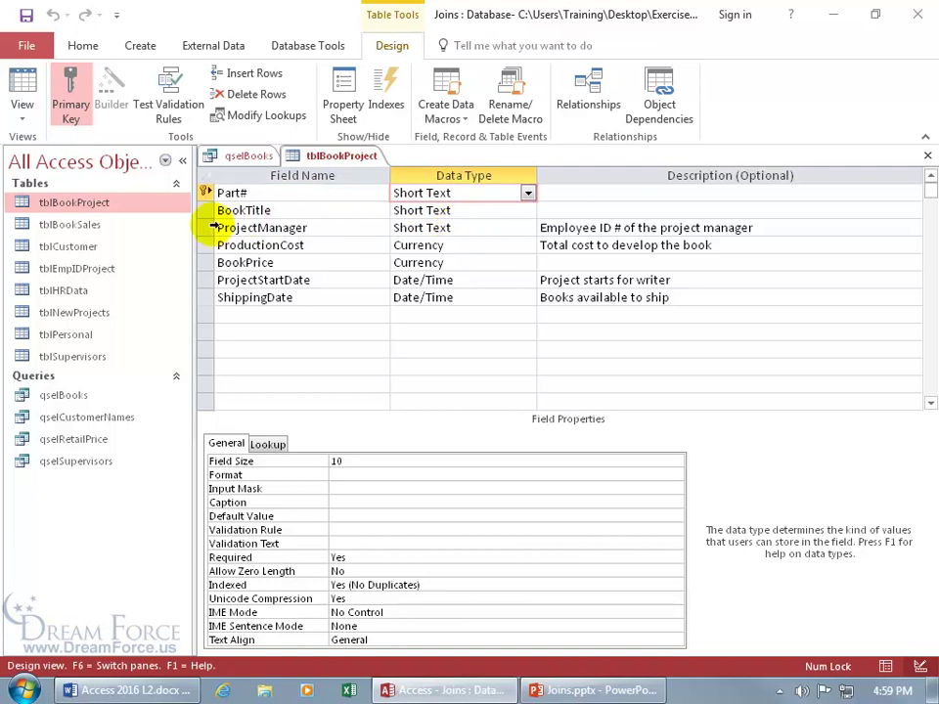
Open the tblBookSales table and check the data type and field size of its PartNumber field.
double_click(93, 232)
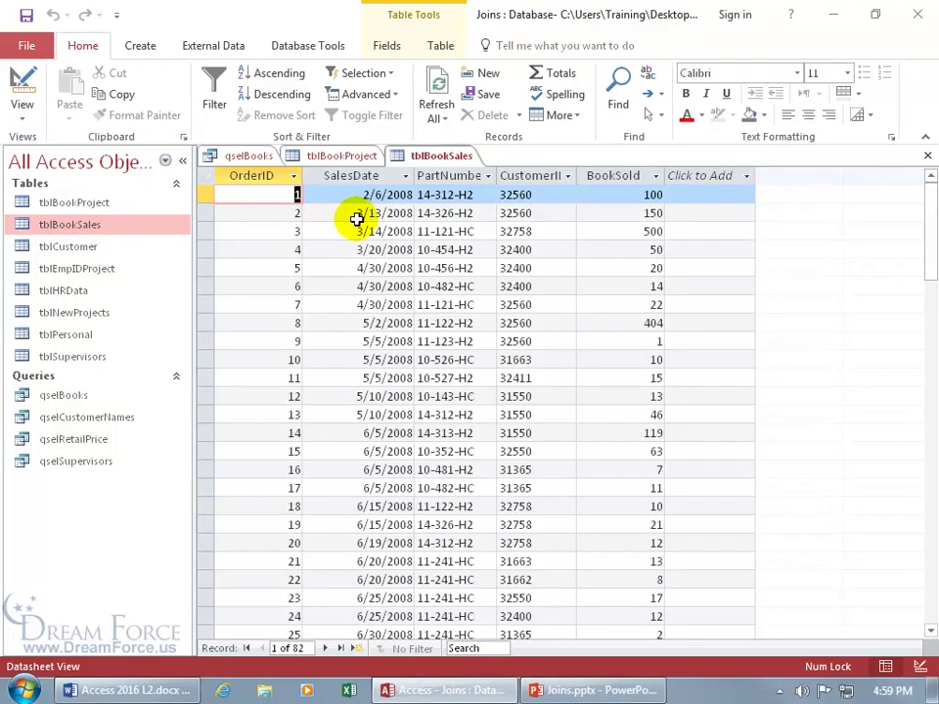
click(455, 195)
click(447, 200)
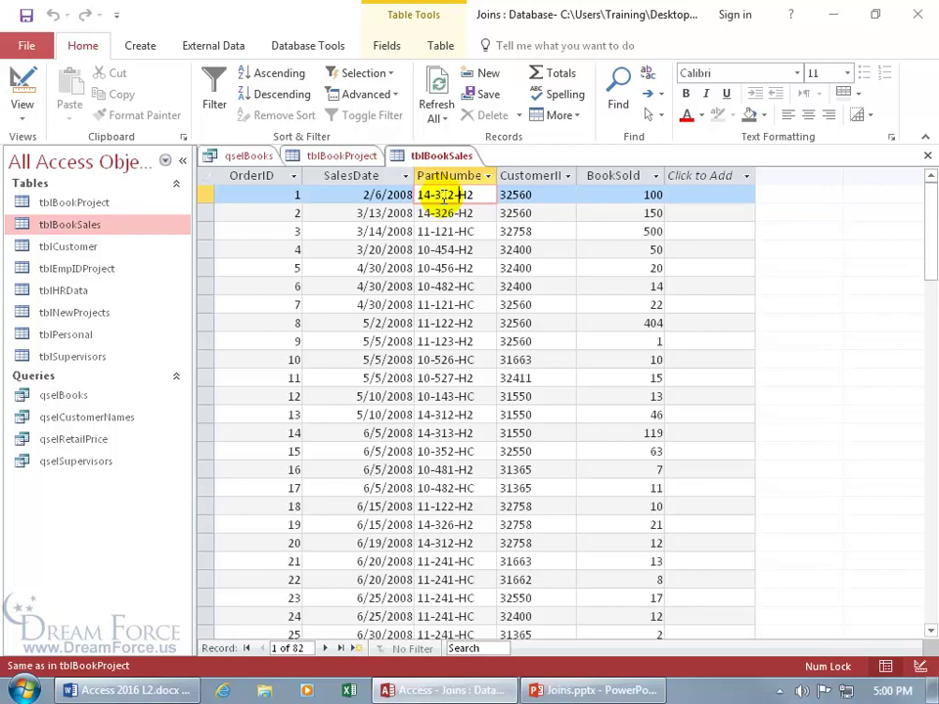
click(387, 46)
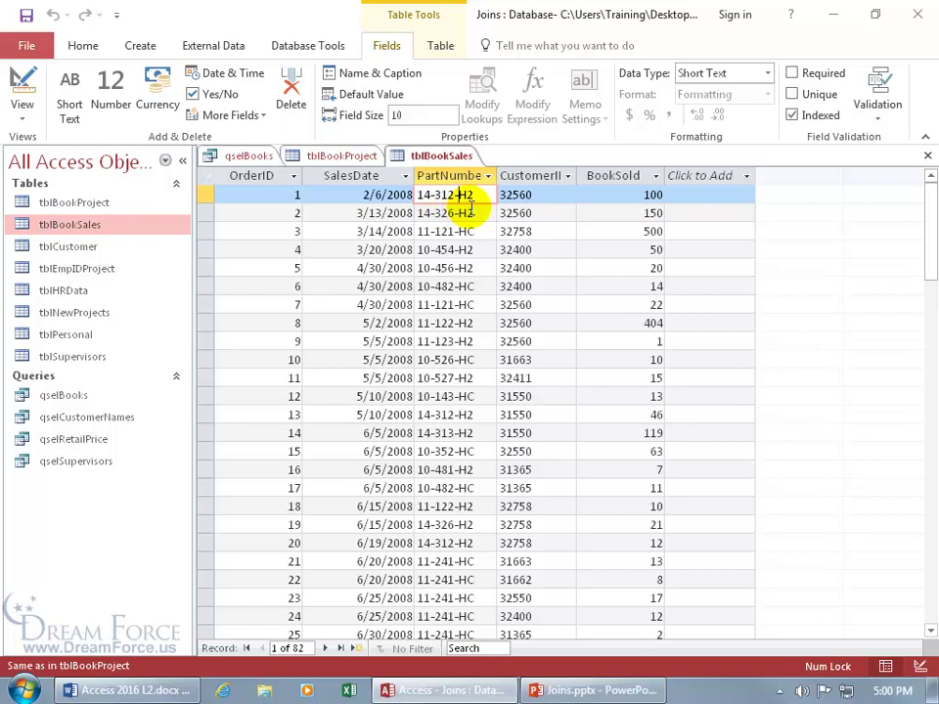
Return tblBookProject to Datasheet View and compare its Part# entries with the PartNumber entries in tblBookSales.
click(350, 158)
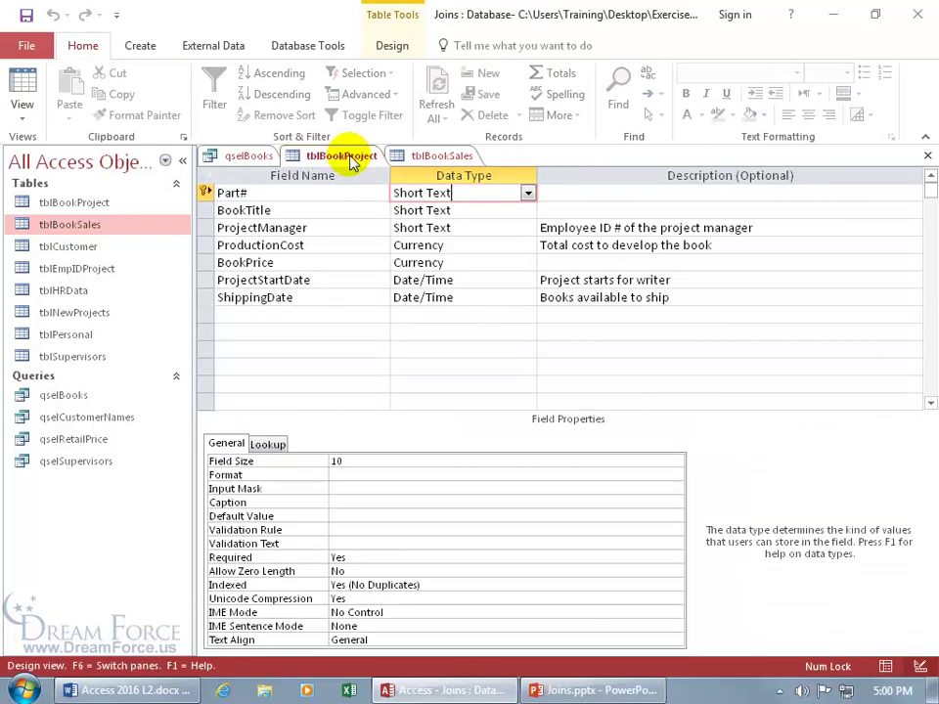
right_click(347, 161)
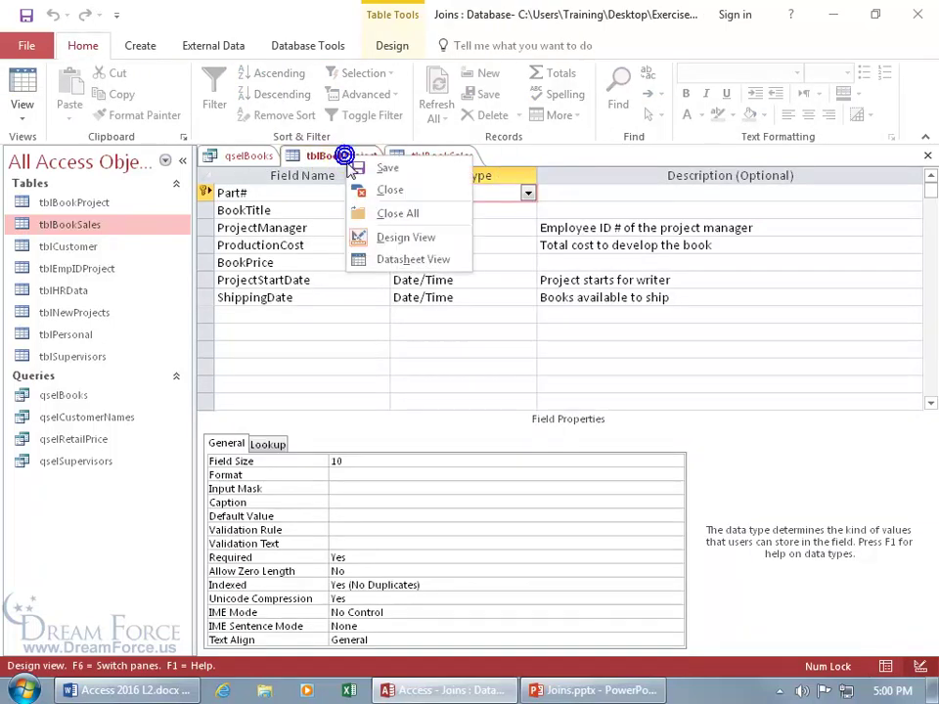
click(379, 259)
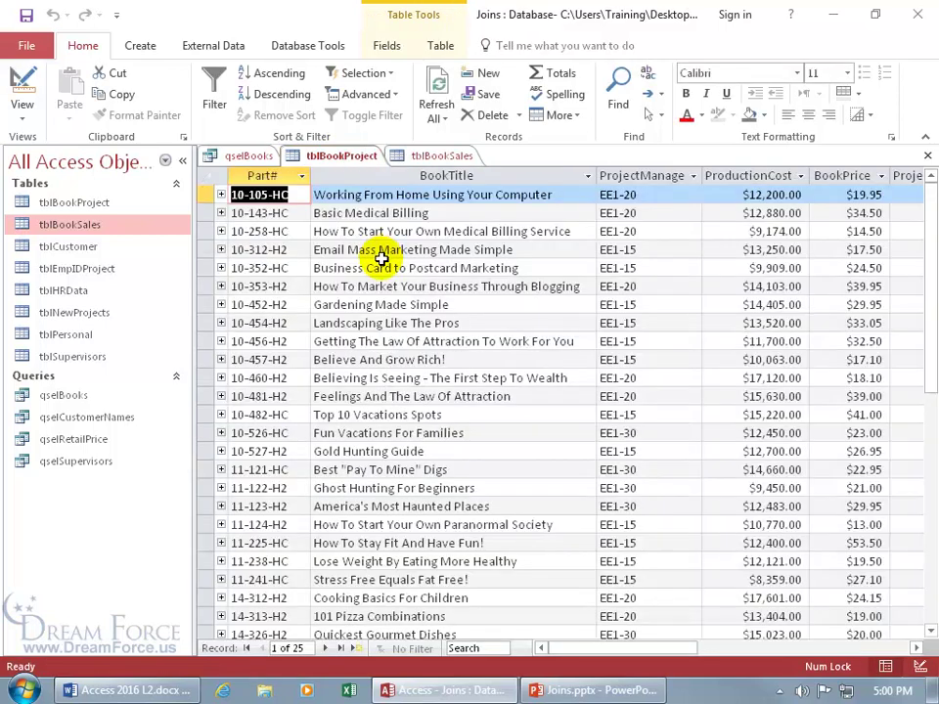
scroll(236, 433, down, 1)
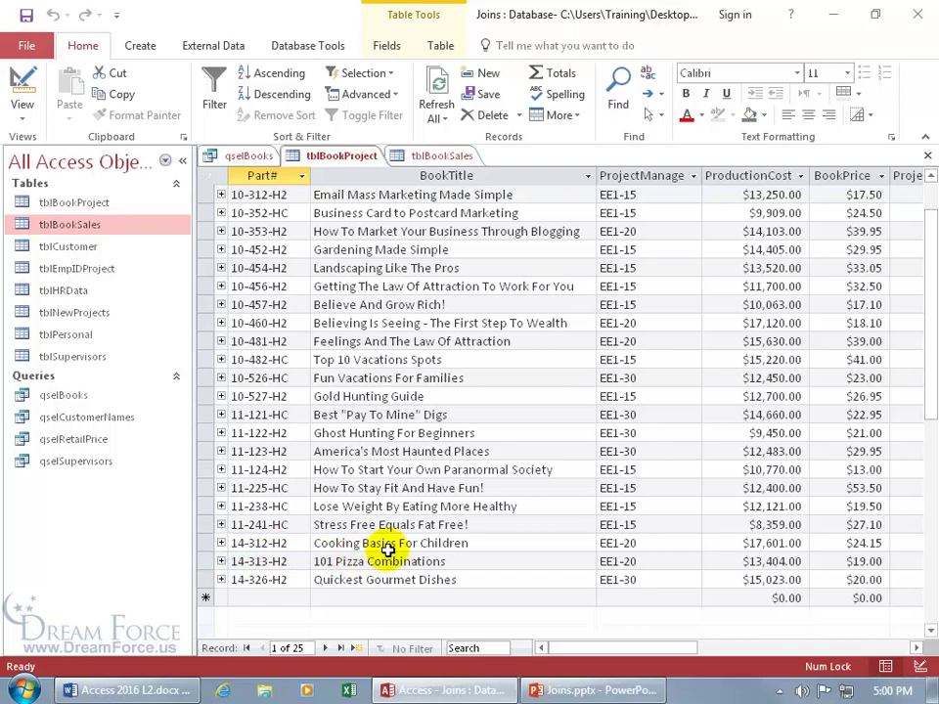
click(441, 156)
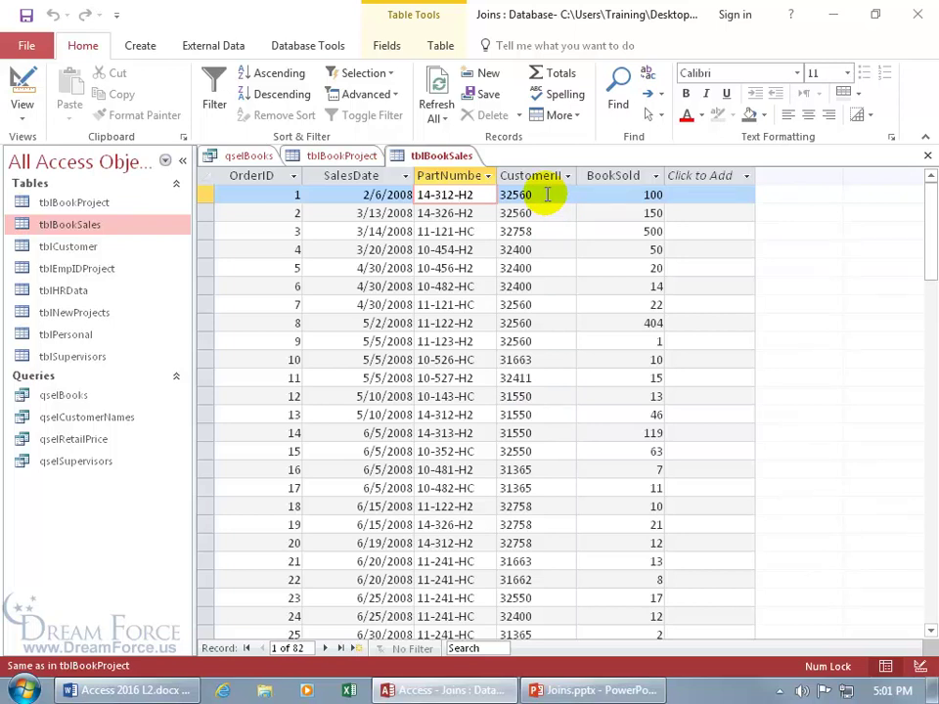
Show the unjoined qselBooks query's results and compare its record count with those of tblBookProject and tblBookSales.
click(240, 157)
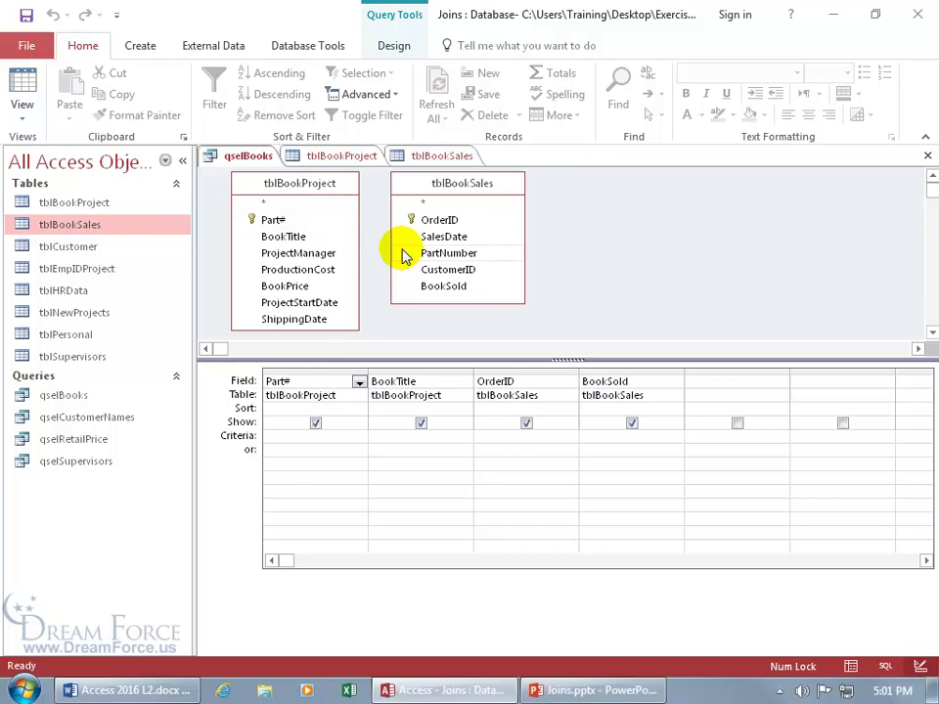
click(22, 83)
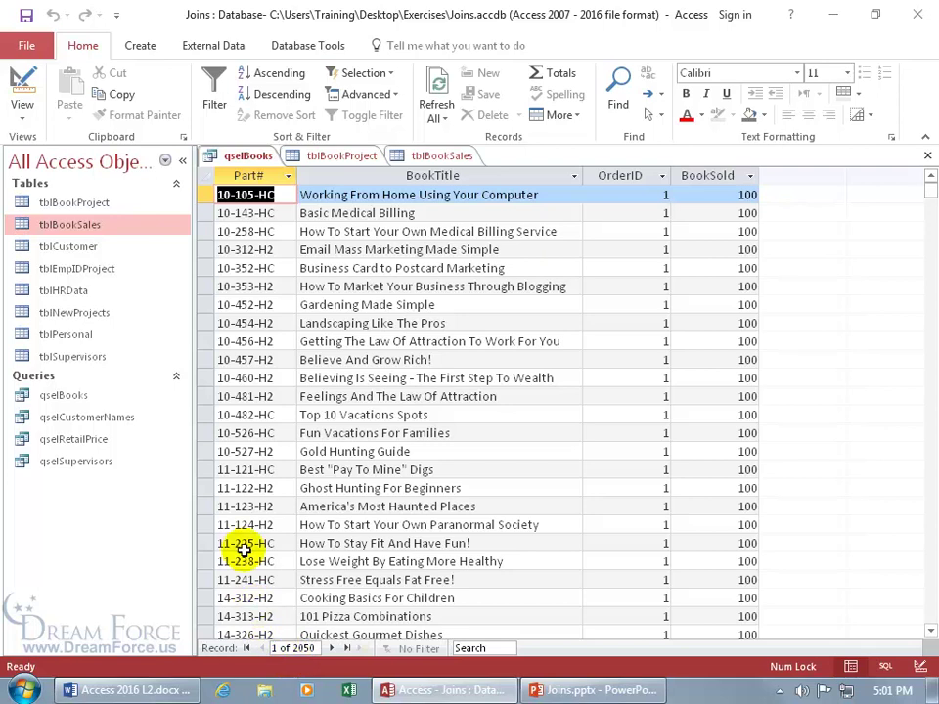
click(341, 155)
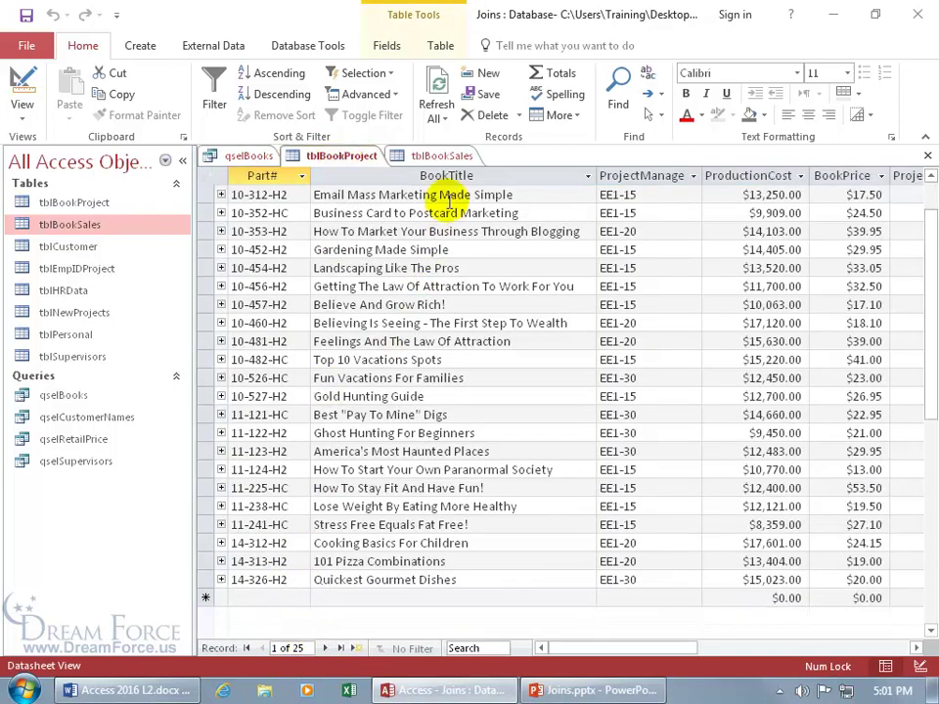
click(445, 157)
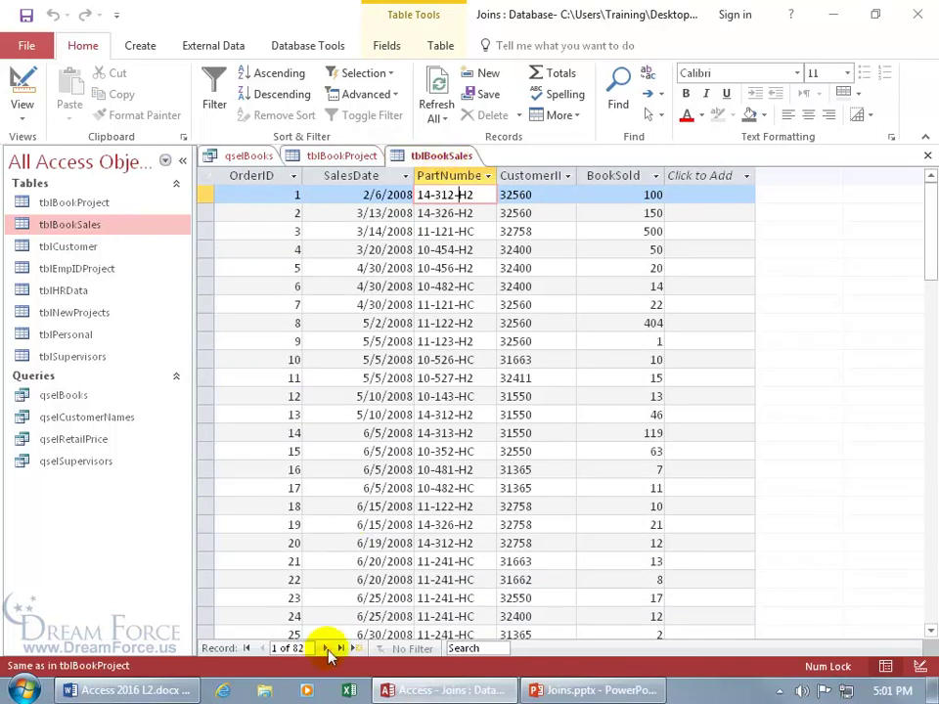
click(248, 155)
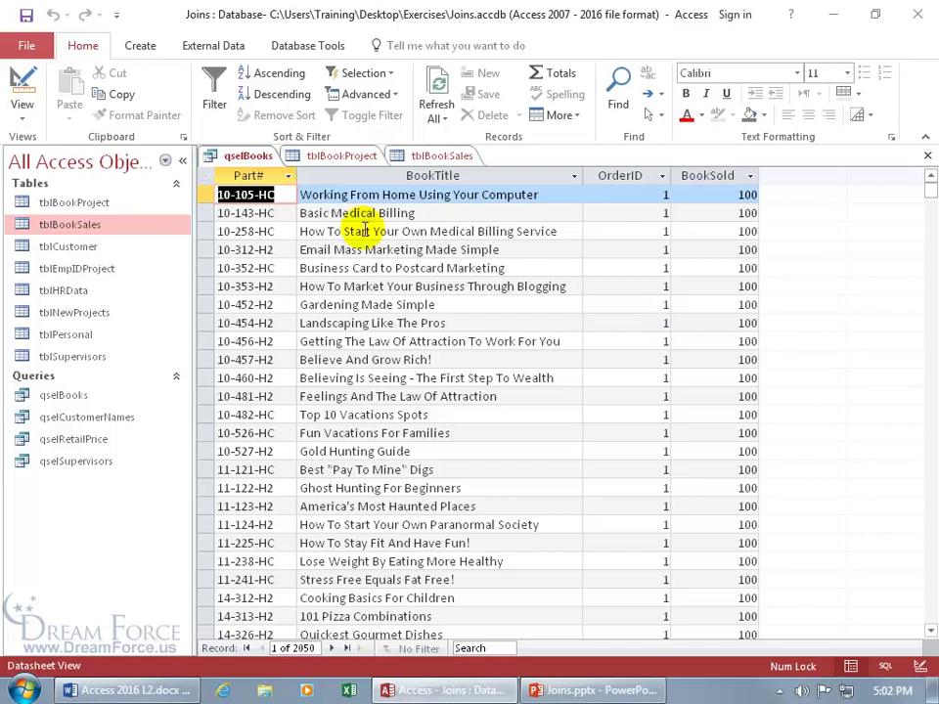
In qselBooks Design View, join tblBookProject's Part# to tblBookSales' PartNumber and move the tblBookSales field list farther from tblBookProject.
right_click(250, 159)
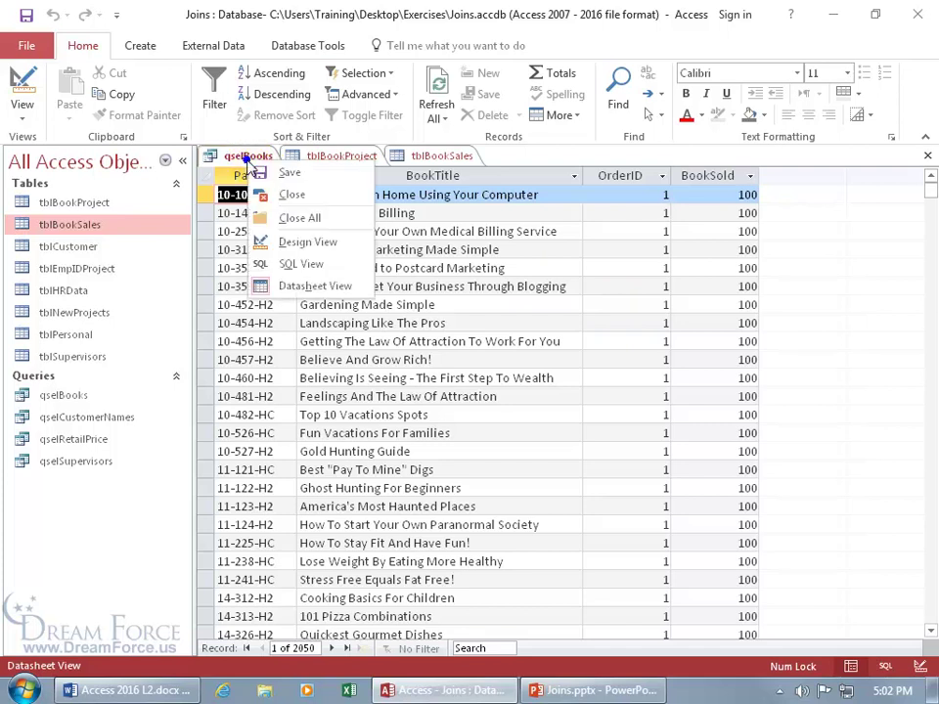
click(278, 241)
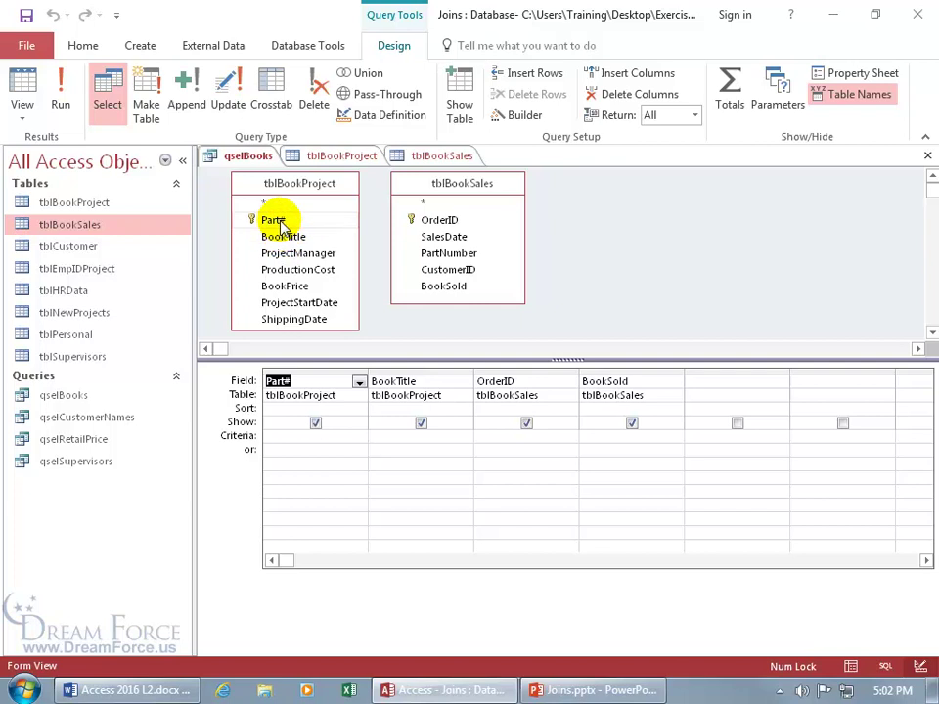
drag(280, 223, 455, 254)
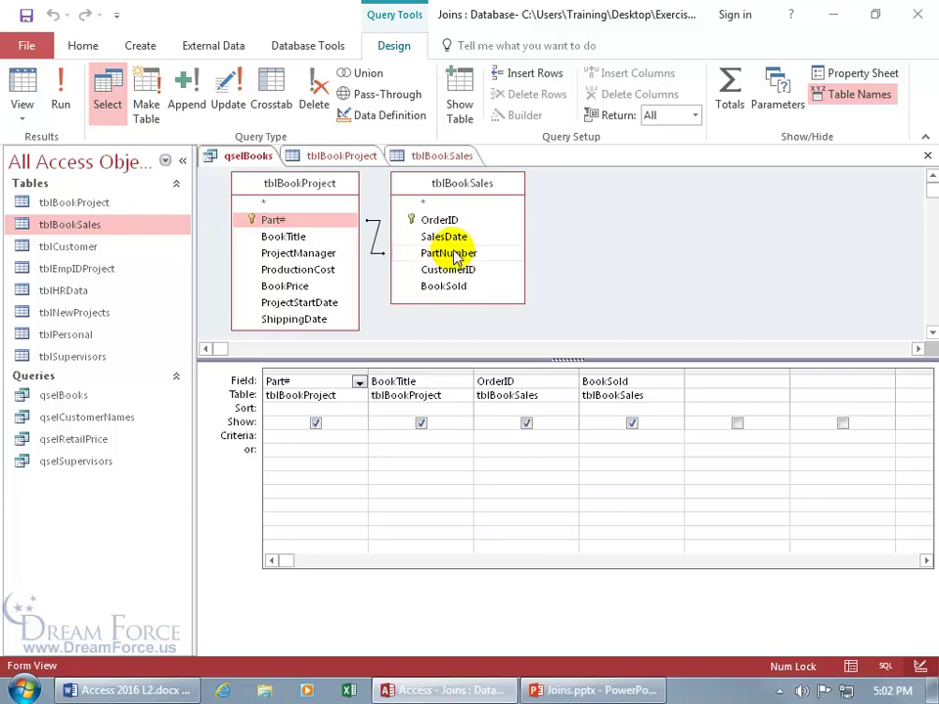
drag(445, 185, 517, 191)
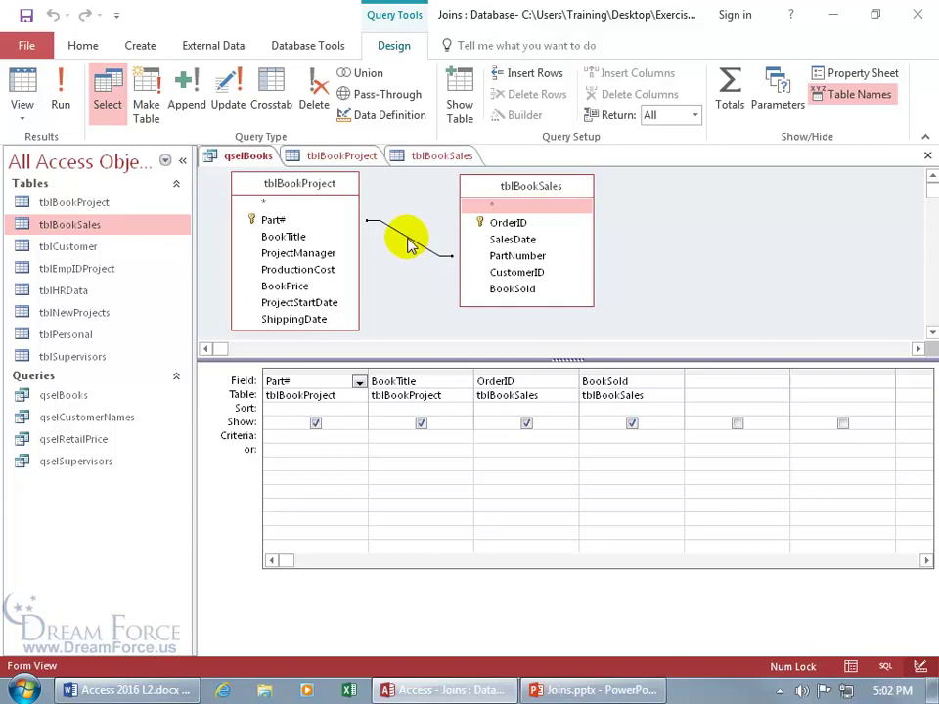
Look at the properties of the join between Part# and PartNumber without changing them, and delete the join.
double_click(409, 242)
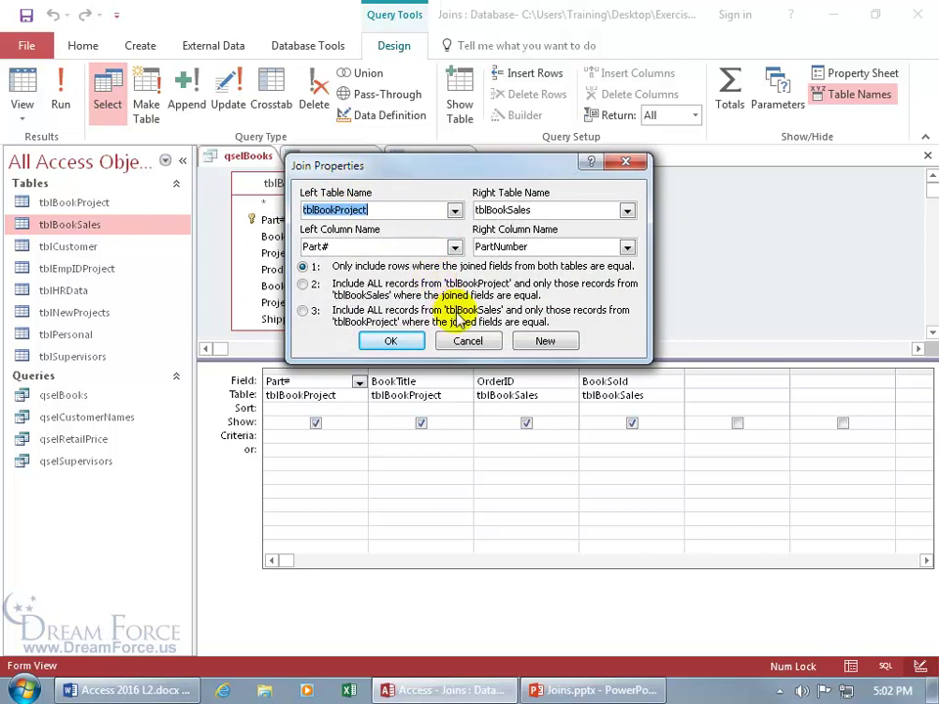
click(455, 340)
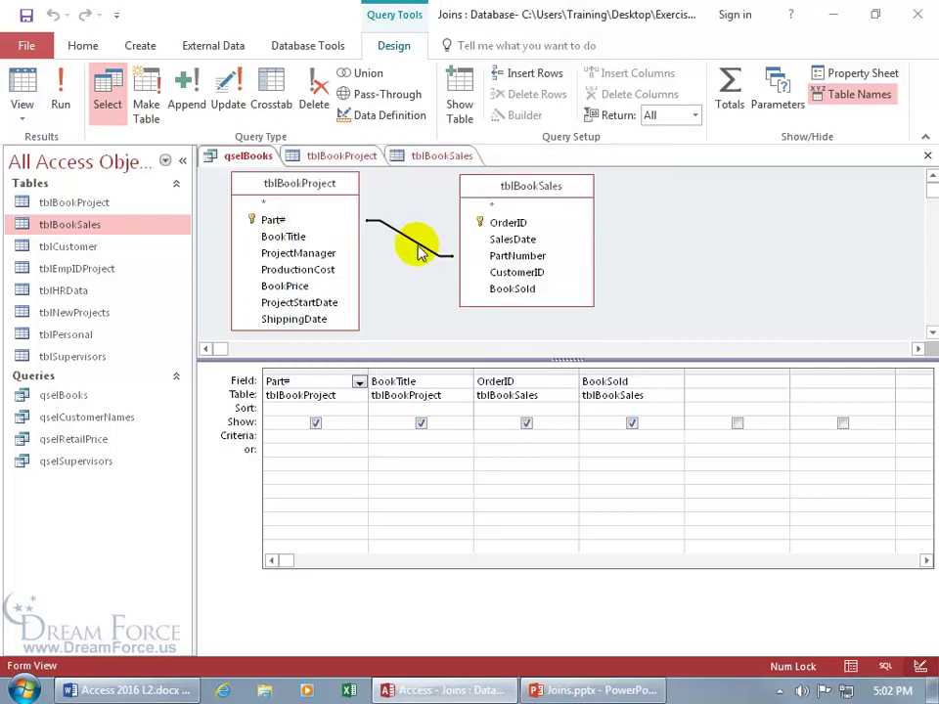
right_click(419, 247)
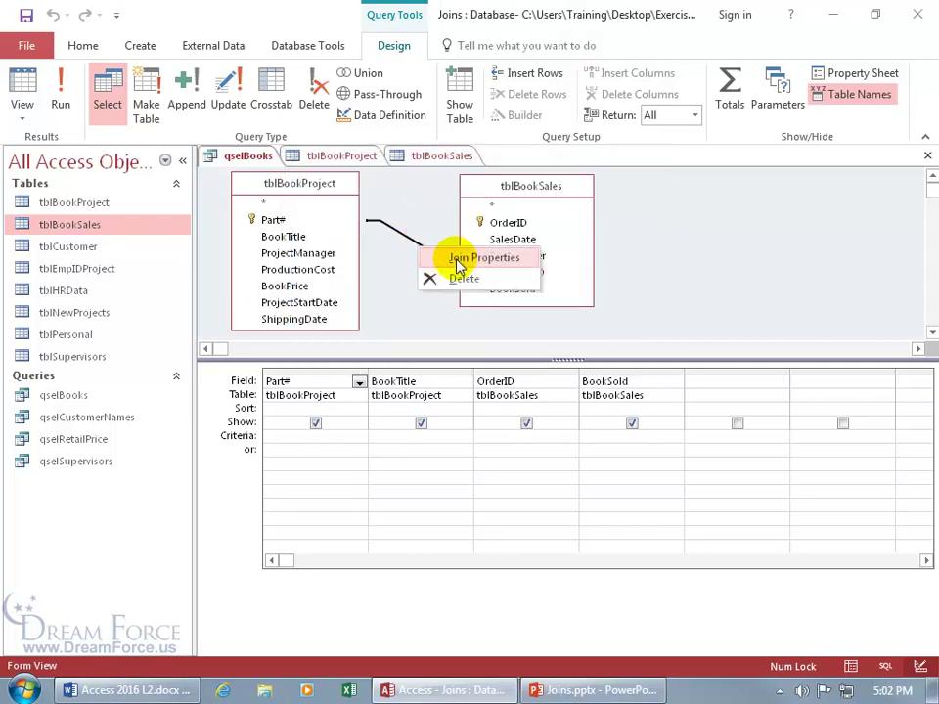
click(442, 282)
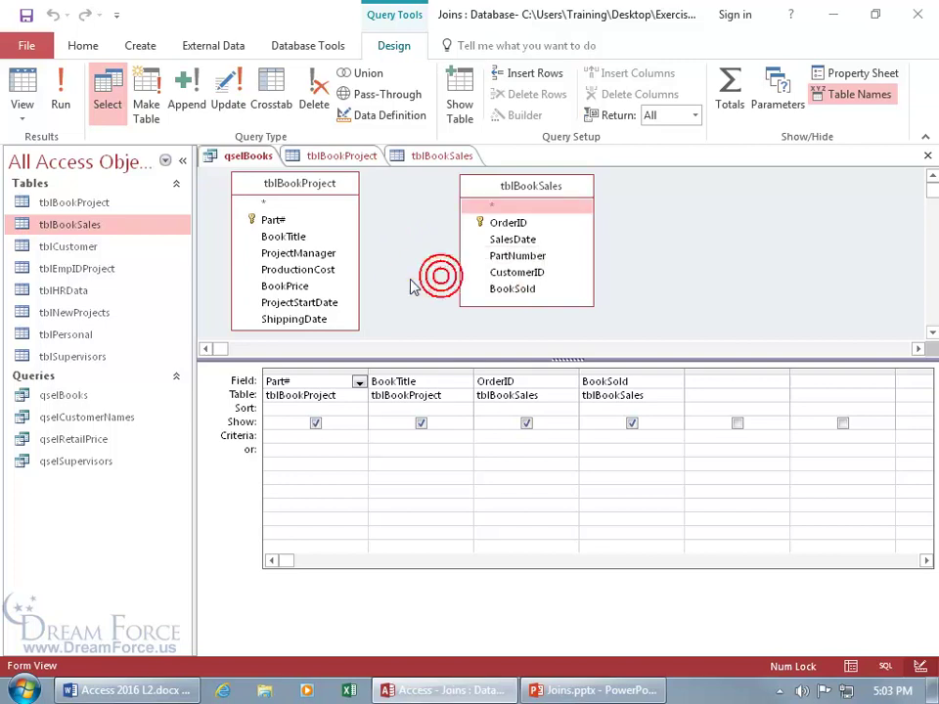
Join Part# in tblBookProject to PartNumber in tblBookSales again and open the properties of this join.
drag(294, 218, 479, 262)
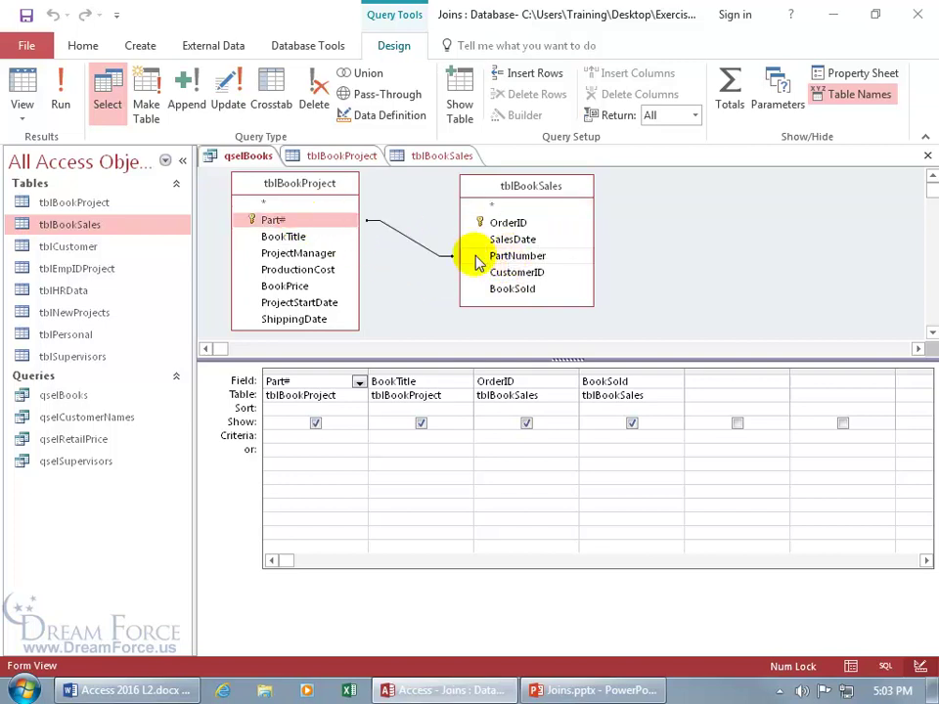
right_click(414, 241)
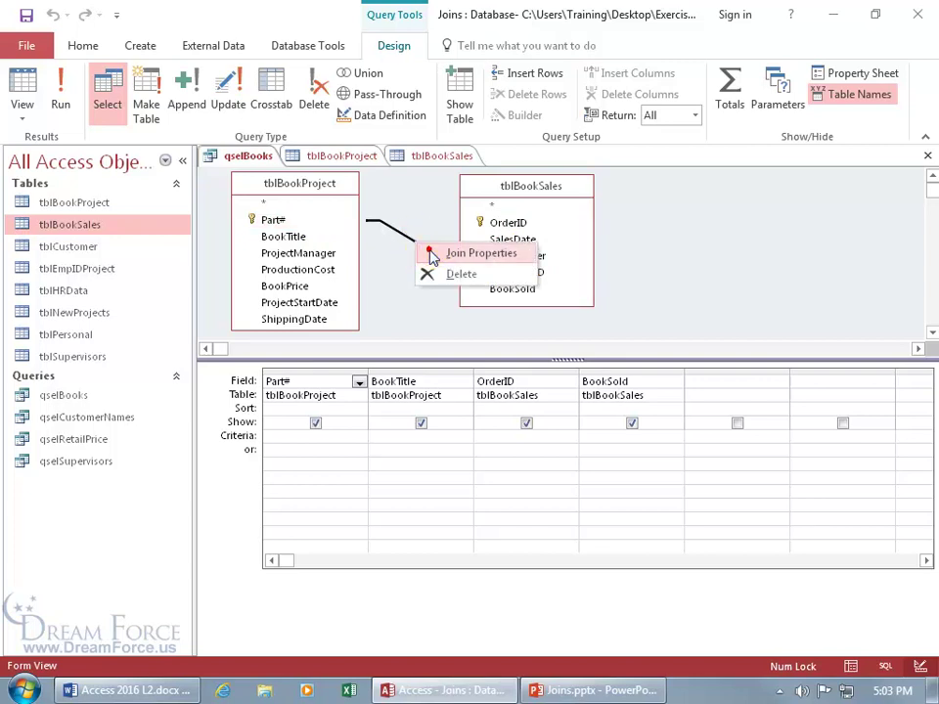
click(430, 252)
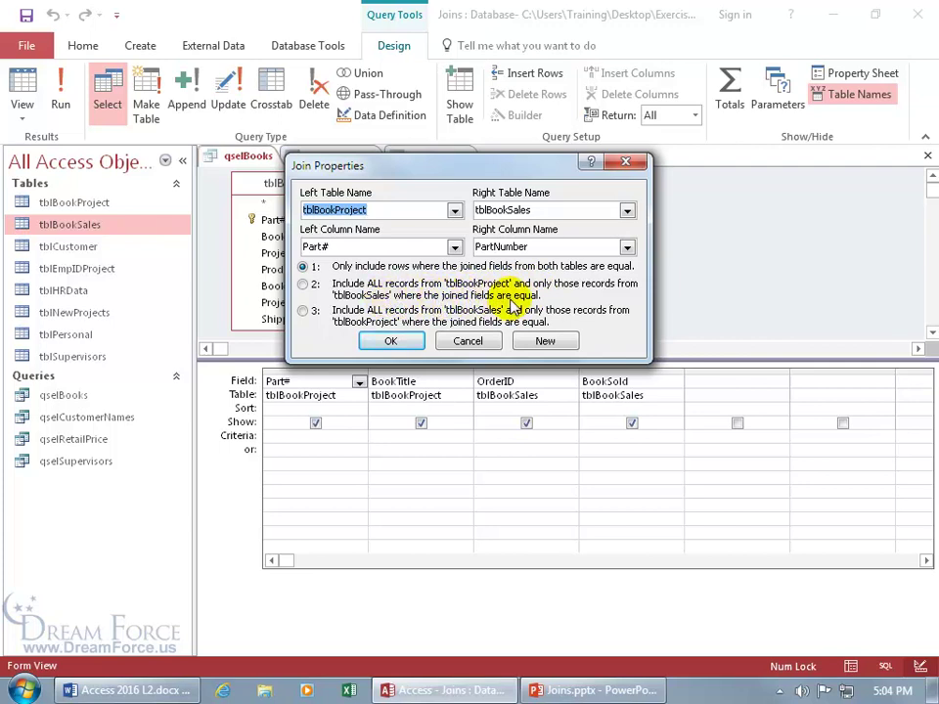
Switch to the Joins.pptx presentation in PowerPoint and examine the Table A and Table B join diagrams.
click(556, 689)
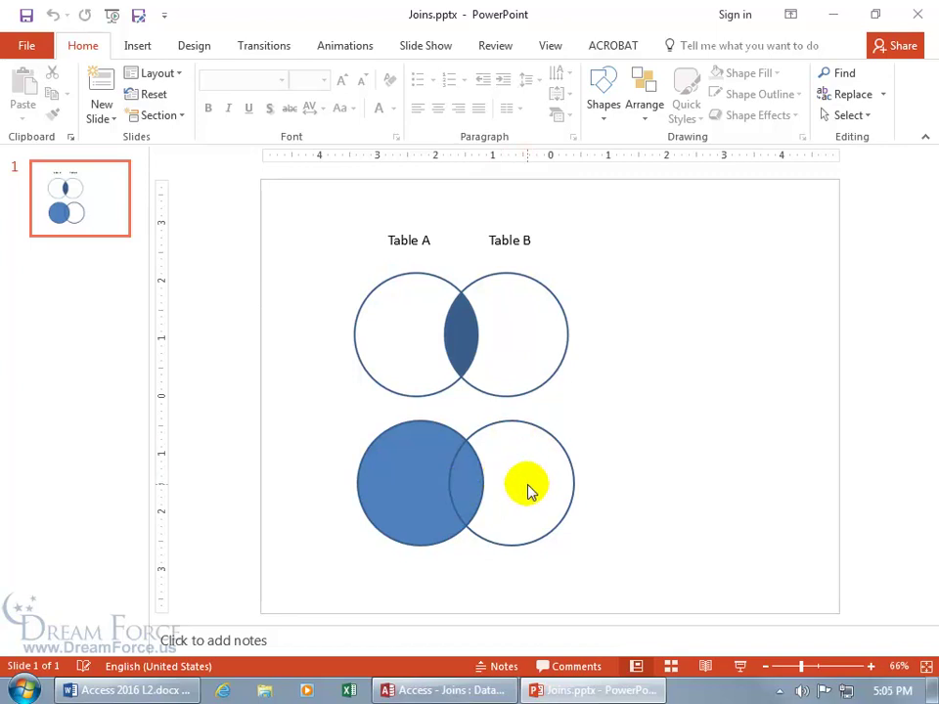
click(471, 466)
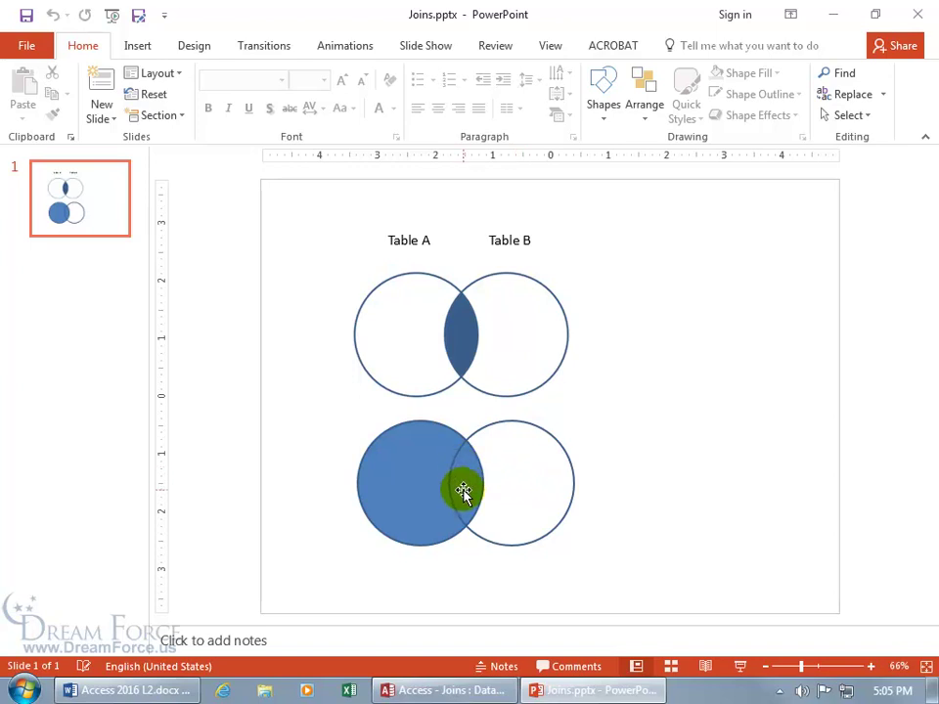
drag(464, 494, 418, 473)
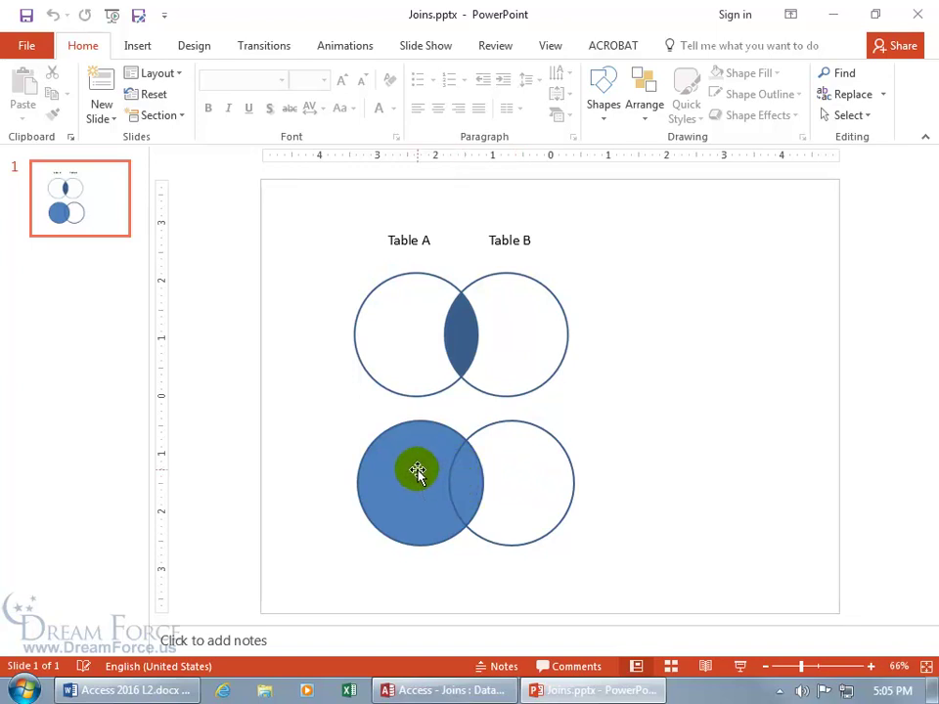
Back in Access, accept join option 1, including only rows where the joined fields are equal, and show qselBooks in Datasheet View.
click(430, 690)
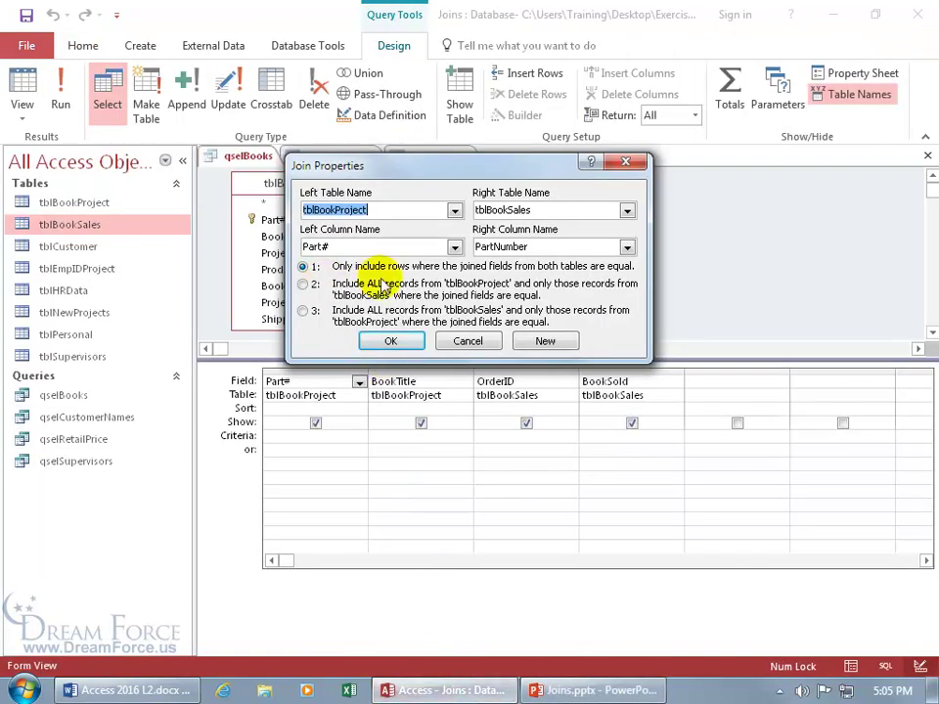
click(391, 341)
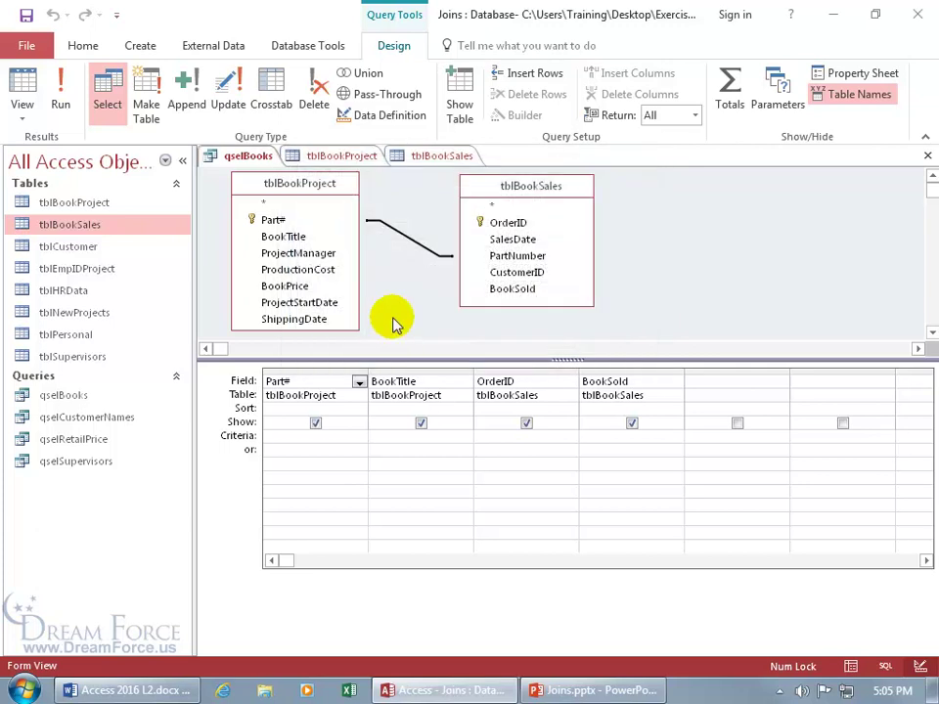
click(22, 84)
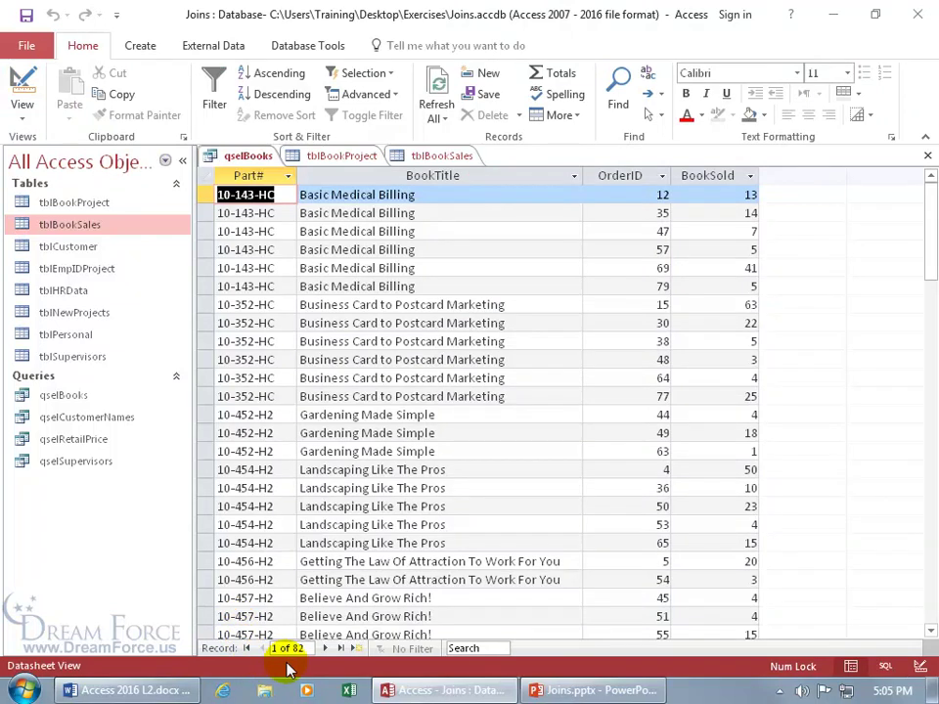
Look at the sales records in tblBookSales and return to the qselBooks results.
double_click(99, 228)
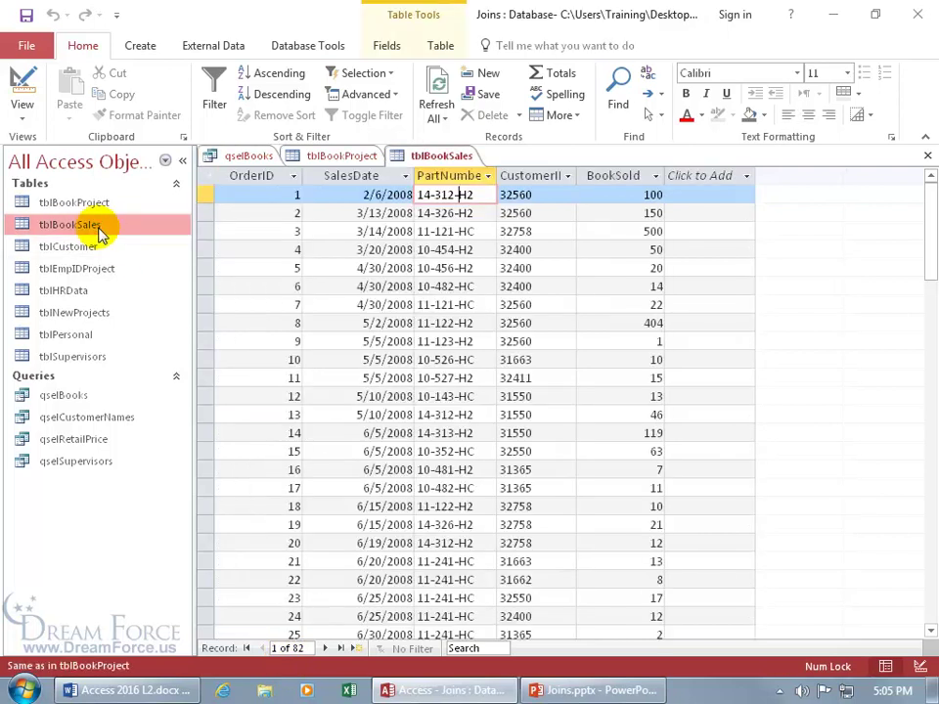
click(243, 157)
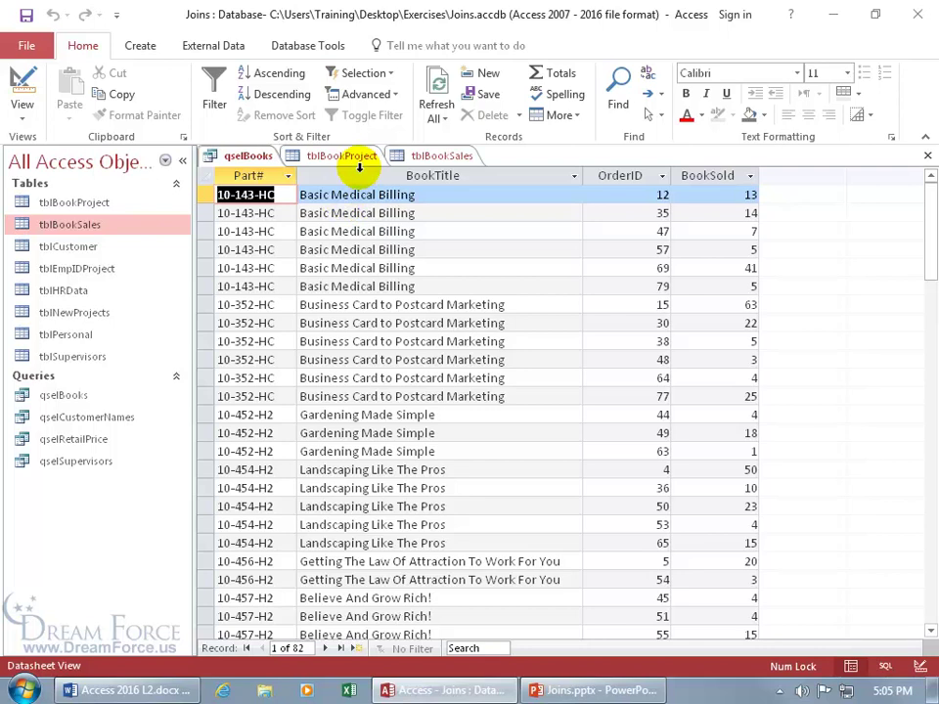
Change the qselBooks join to option 2, including all records from tblBookProject, and review the records in Datasheet View.
click(23, 86)
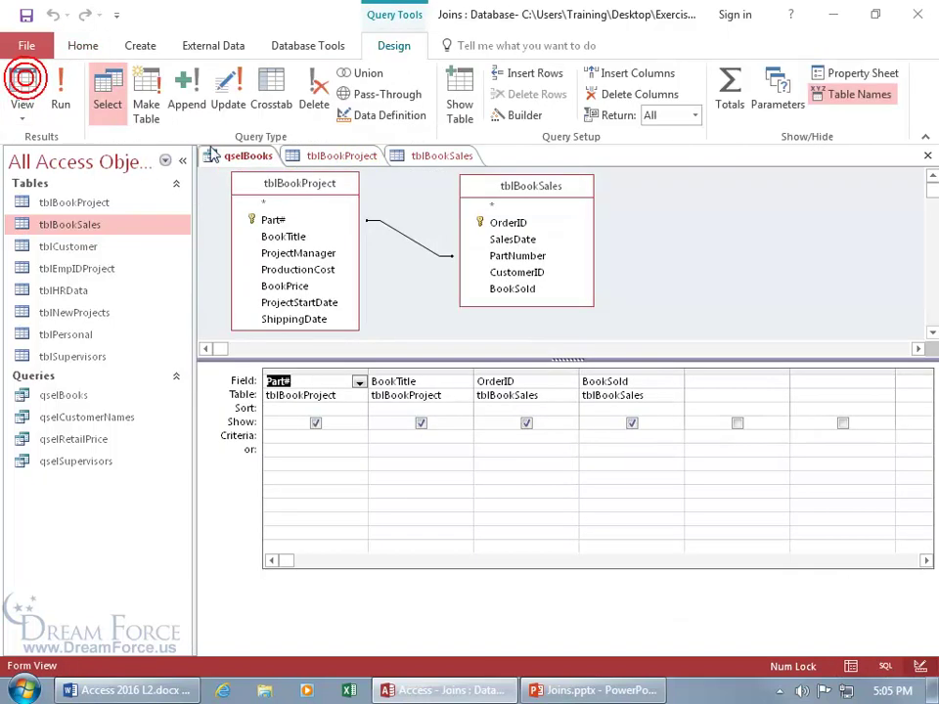
double_click(410, 240)
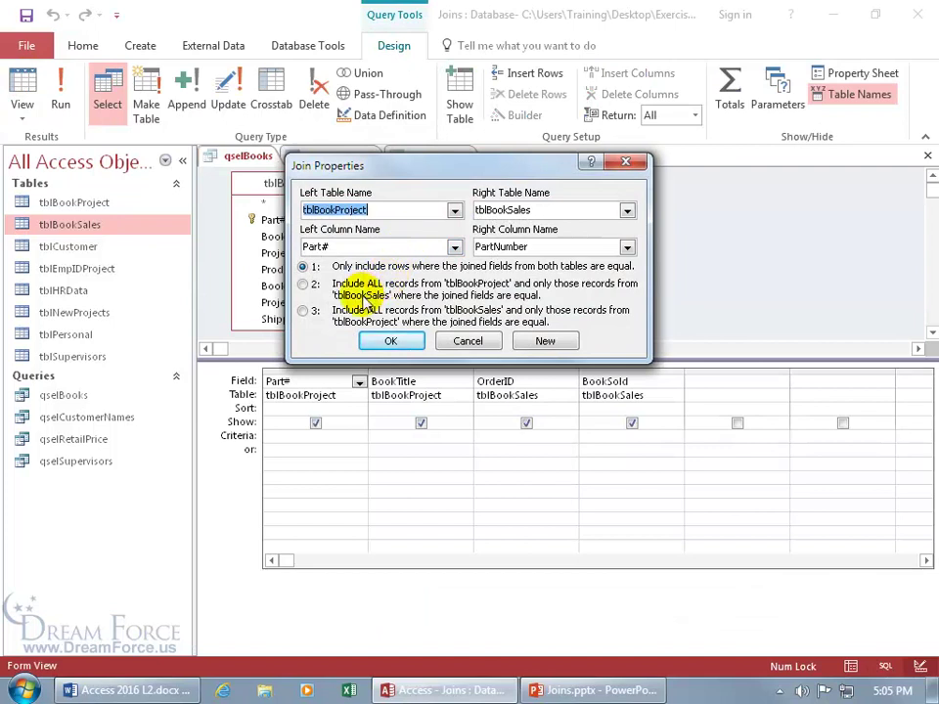
click(303, 285)
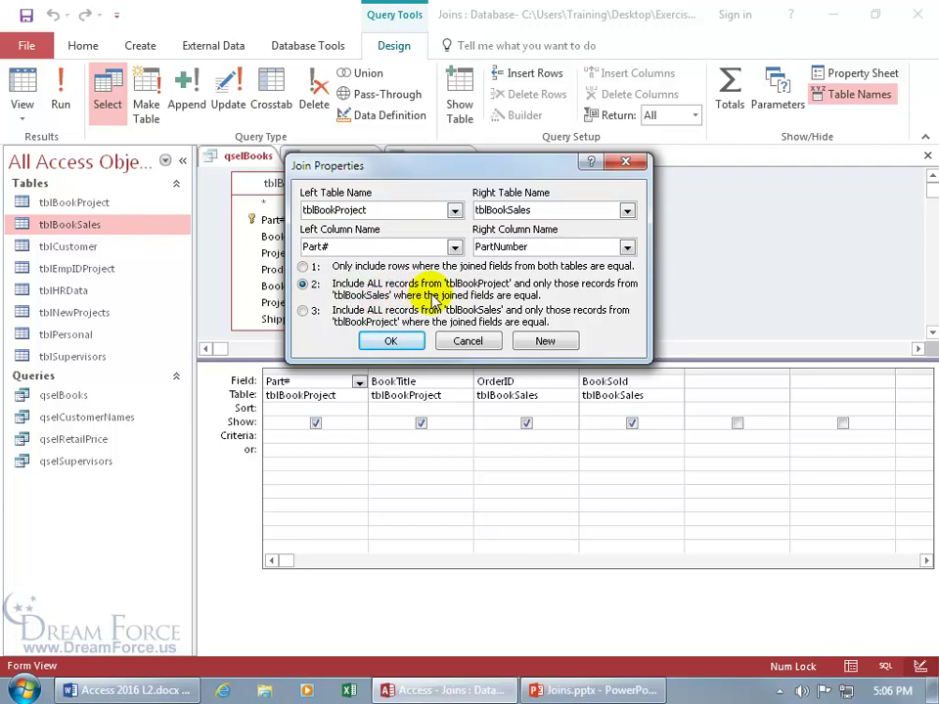
click(396, 338)
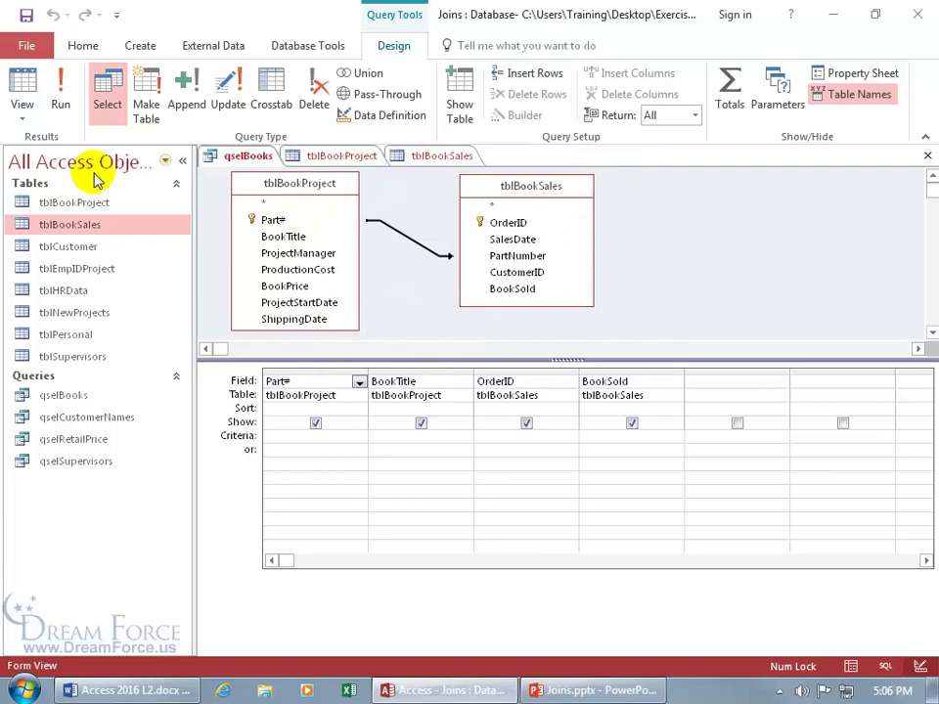
click(21, 80)
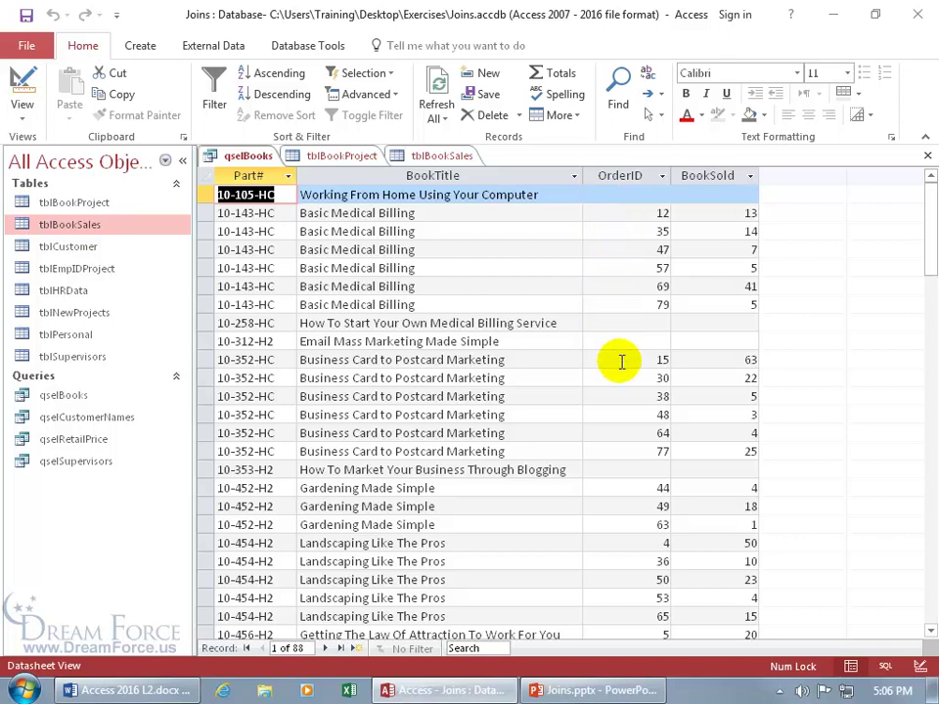
scroll(622, 444, down, 7)
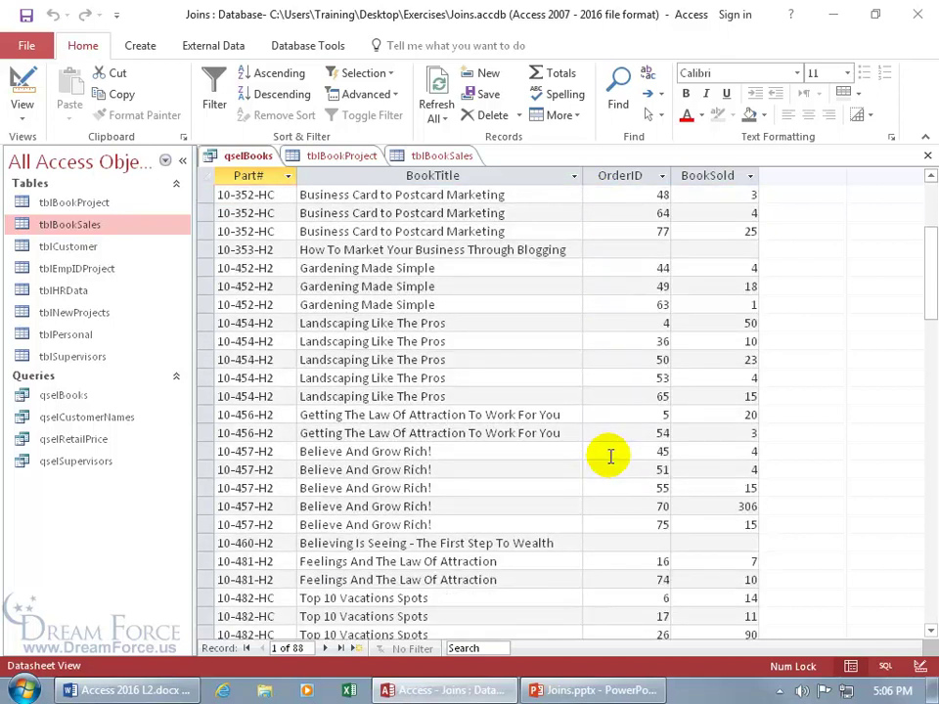
scroll(608, 454, down, 9)
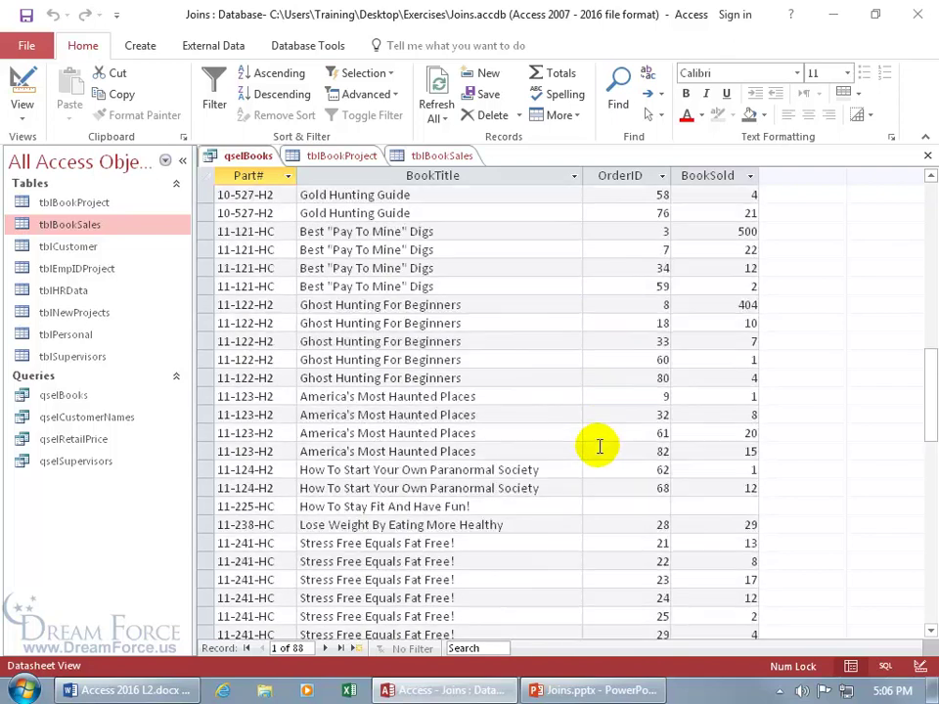
drag(929, 411, 928, 182)
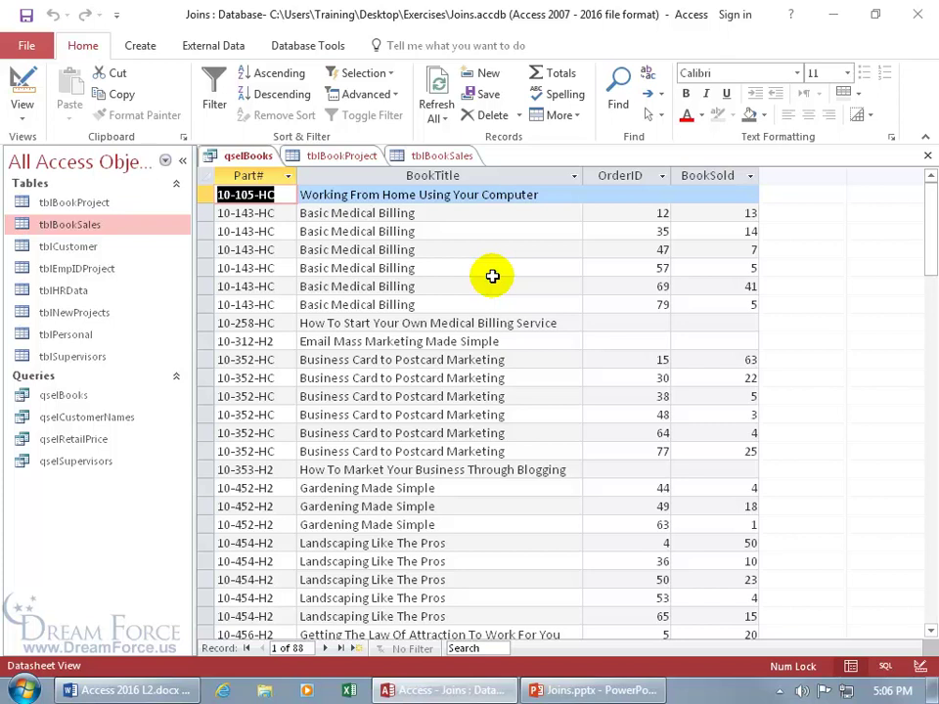
Change the qselBooks join to option 3, including all records from tblBookSales, and show the results in Datasheet View.
click(21, 78)
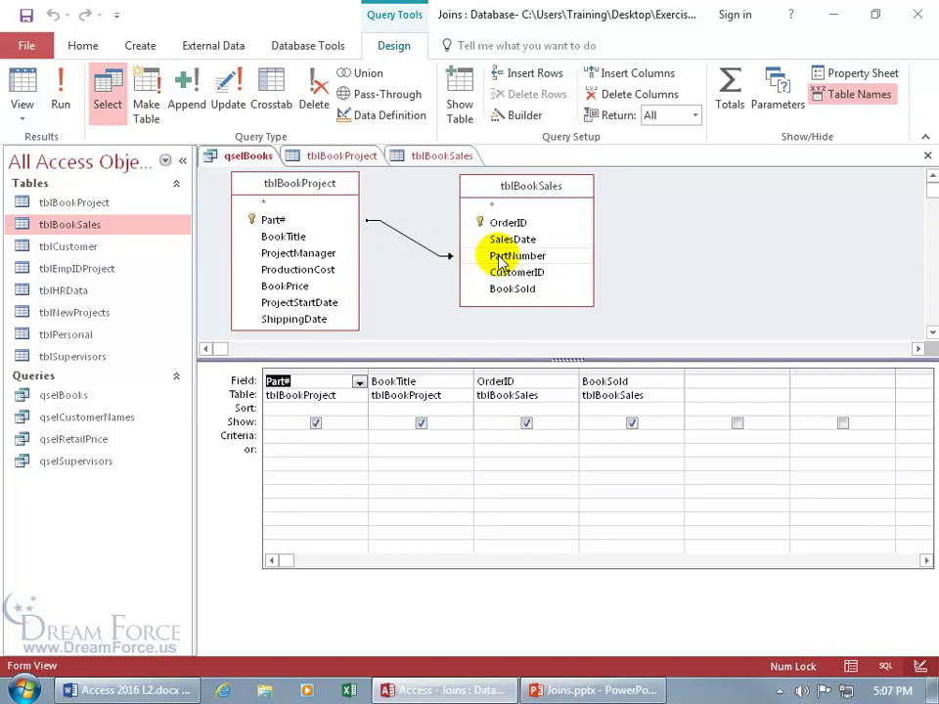
double_click(422, 247)
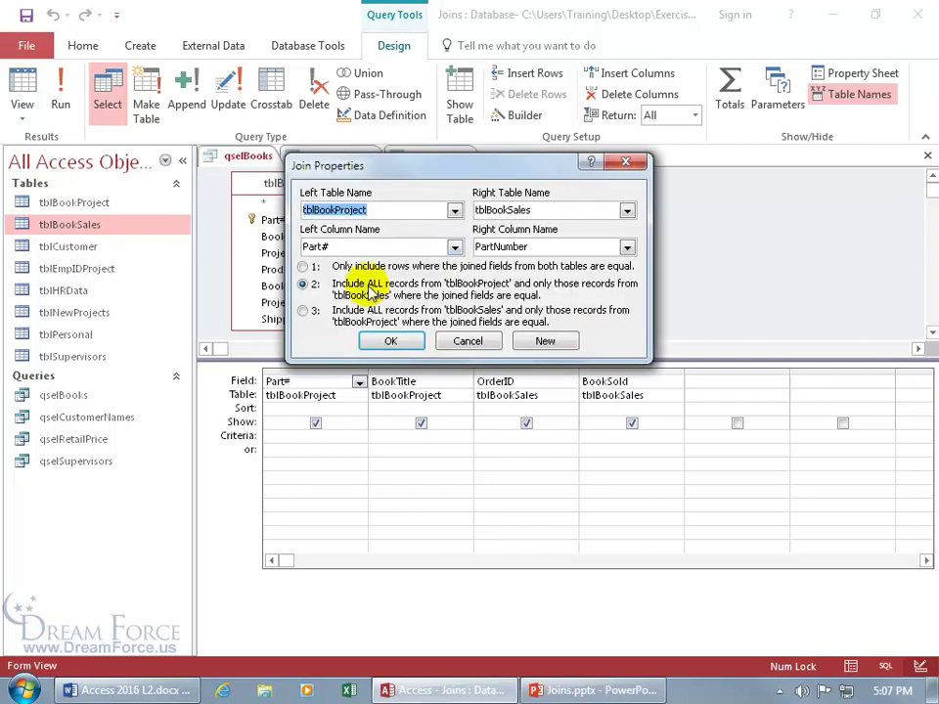
click(303, 311)
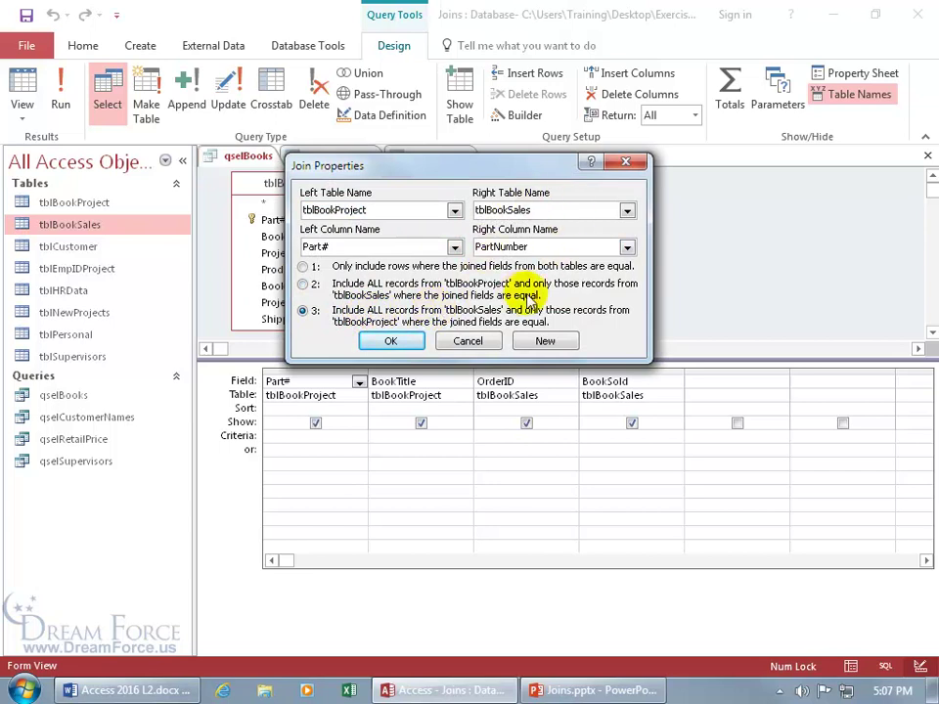
click(415, 343)
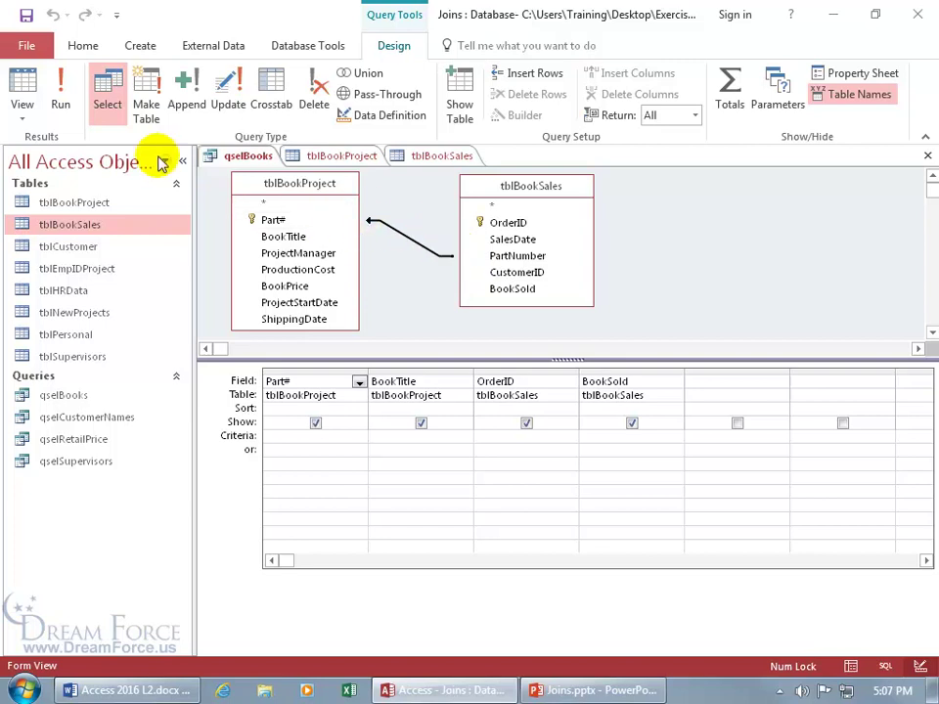
click(23, 98)
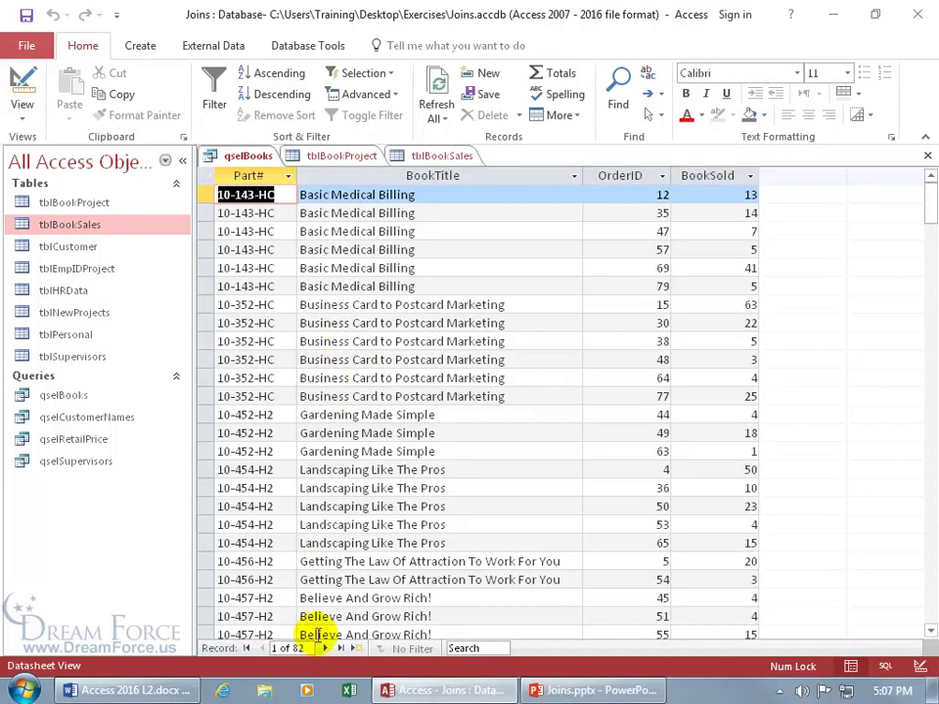
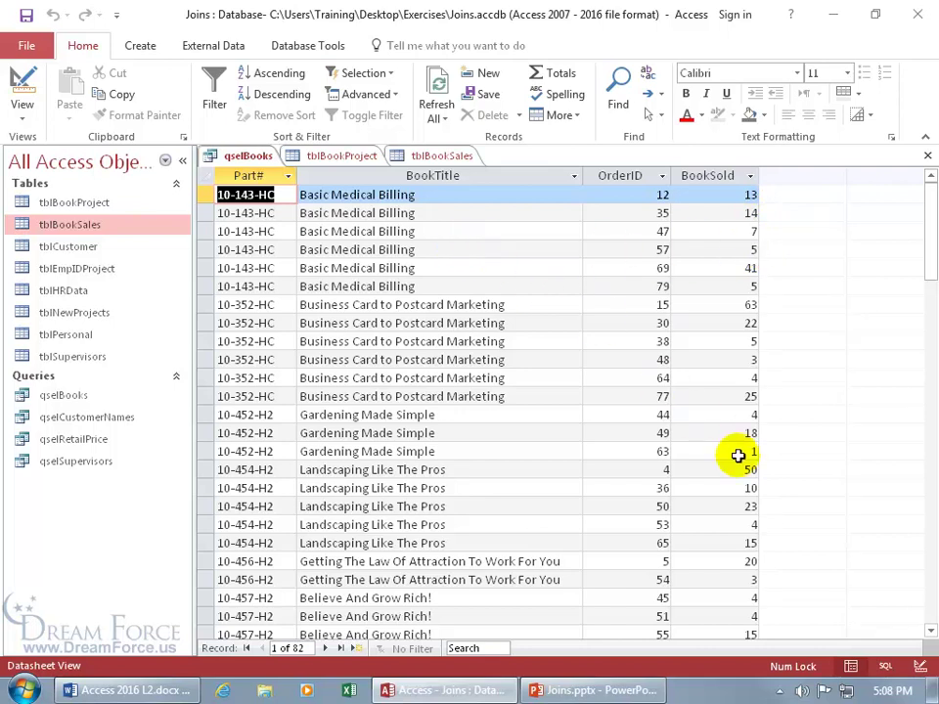
In Design View of qselBooks, add the Total row and remove the Part# and OrderID fields from the grid.
click(919, 675)
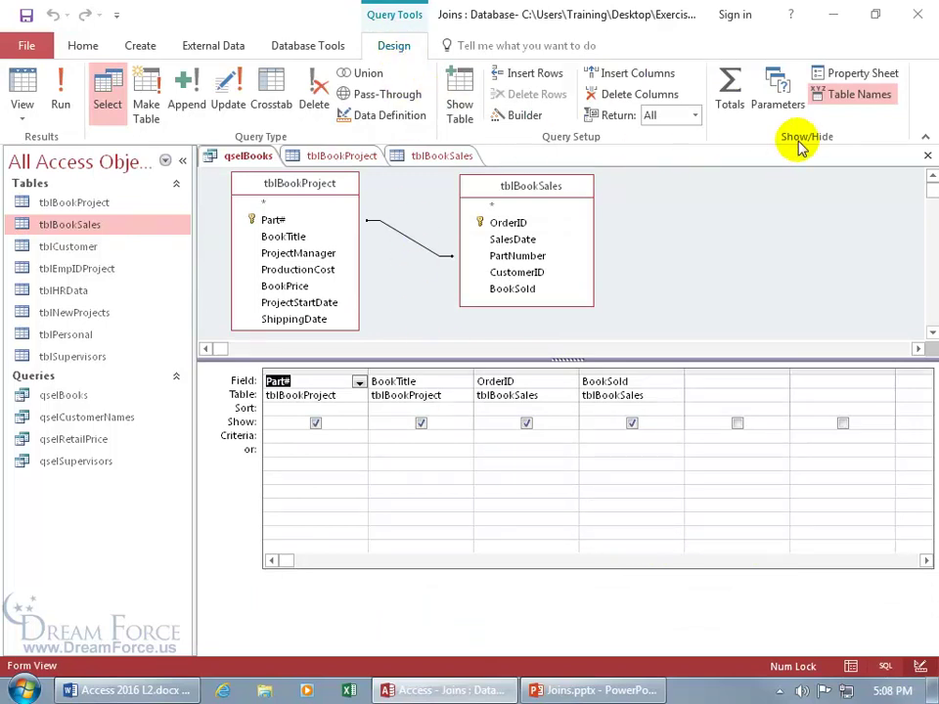
click(729, 107)
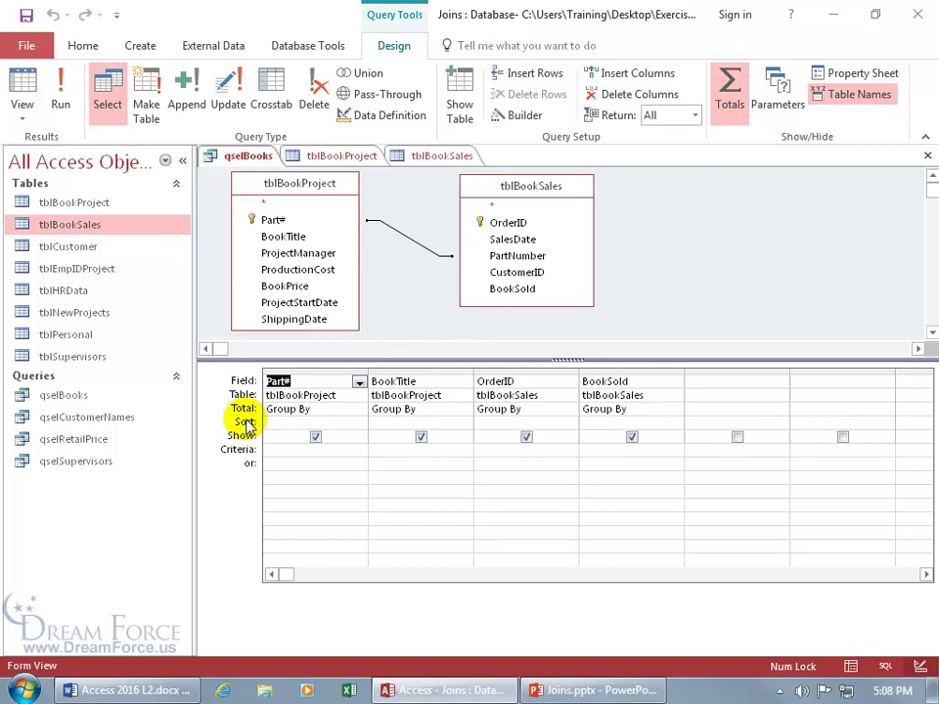
click(314, 373)
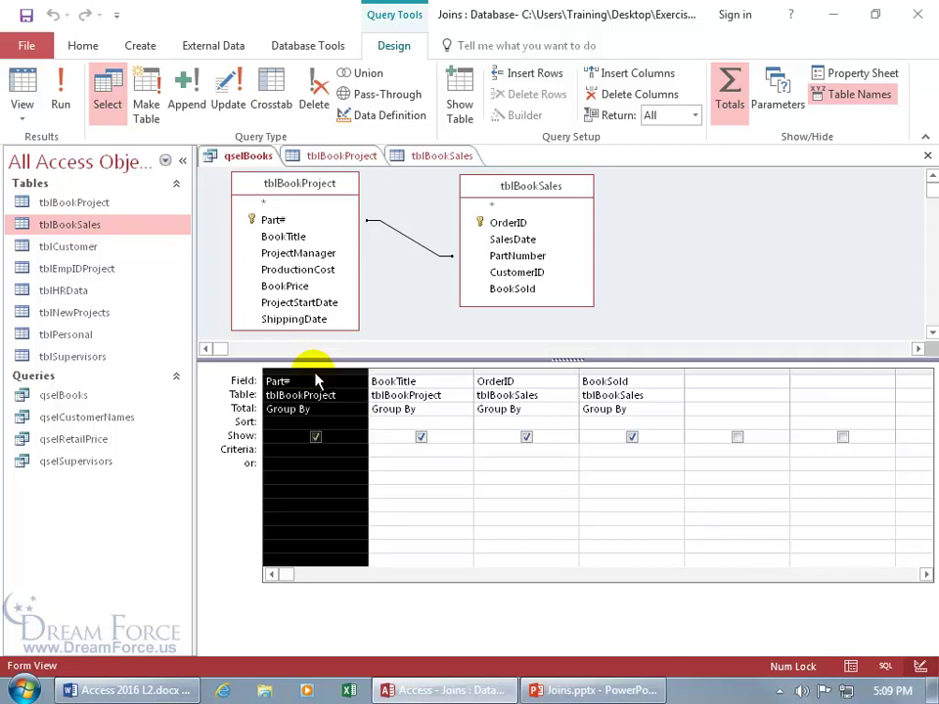
key(Delete)
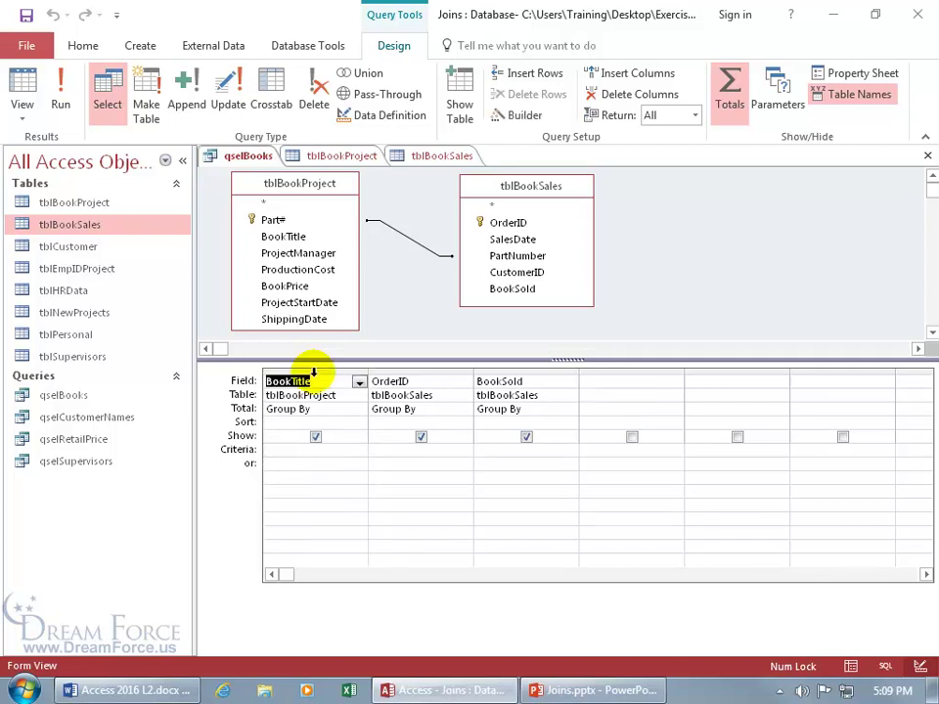
click(419, 370)
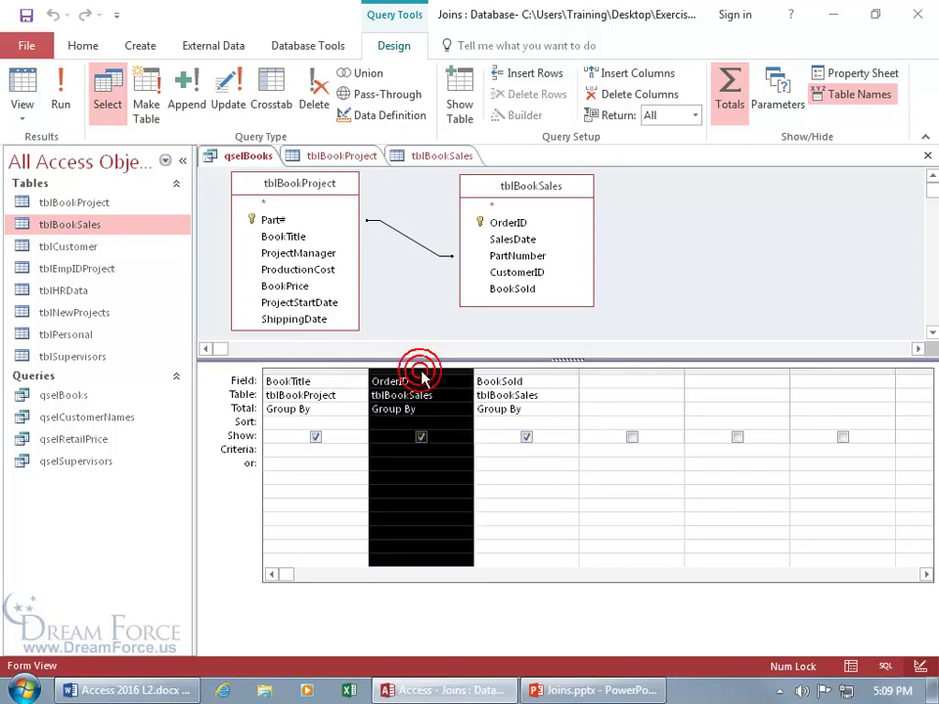
key(Delete)
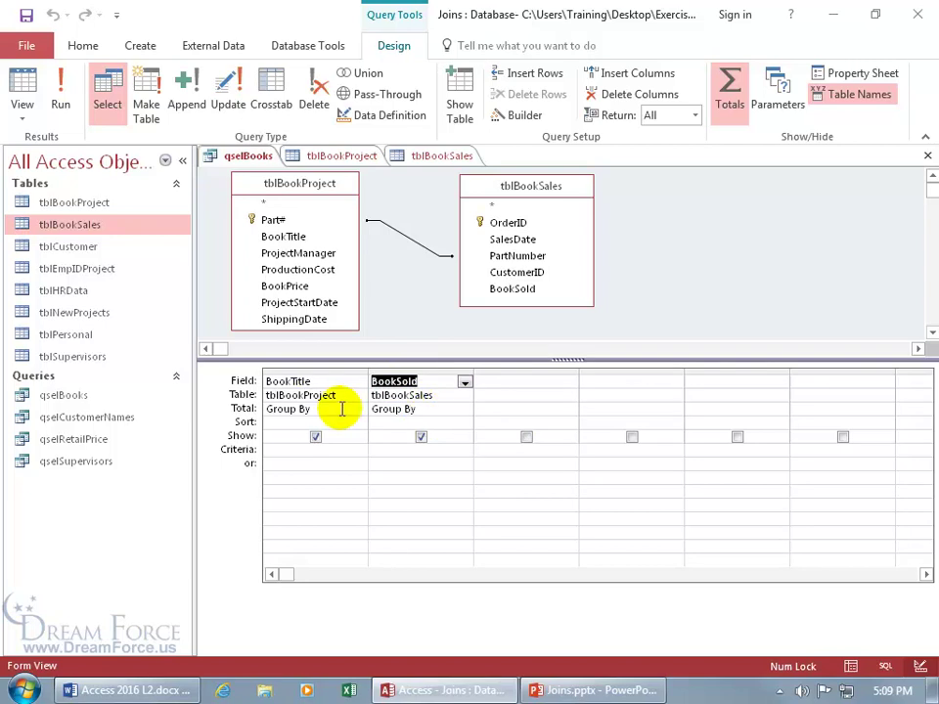
Set the total for BookSold to Sum and show the grouped query in Datasheet View.
click(448, 409)
click(465, 409)
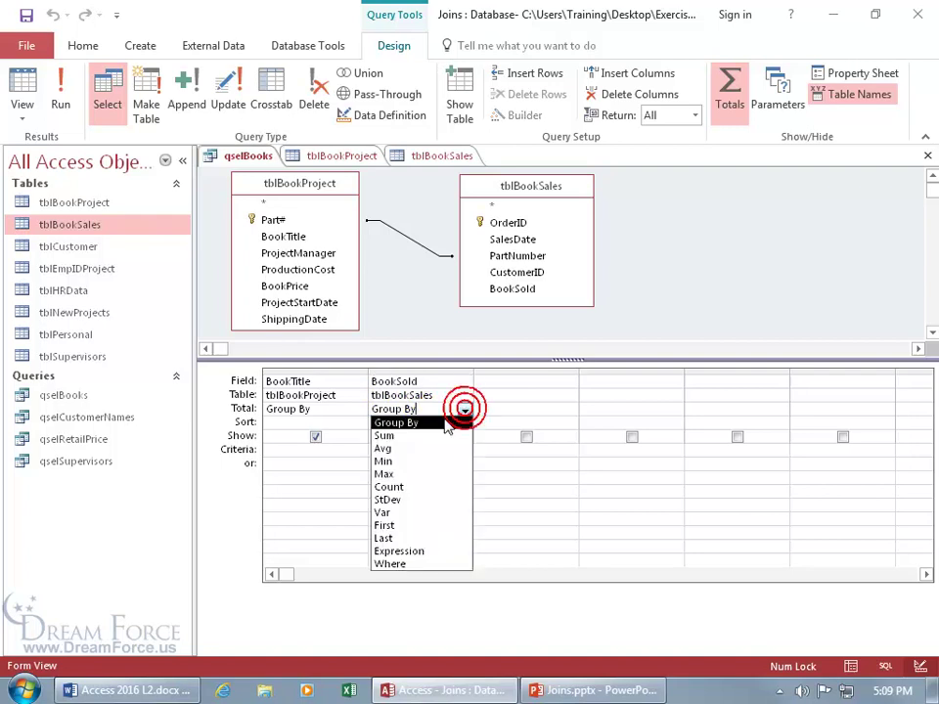
click(431, 435)
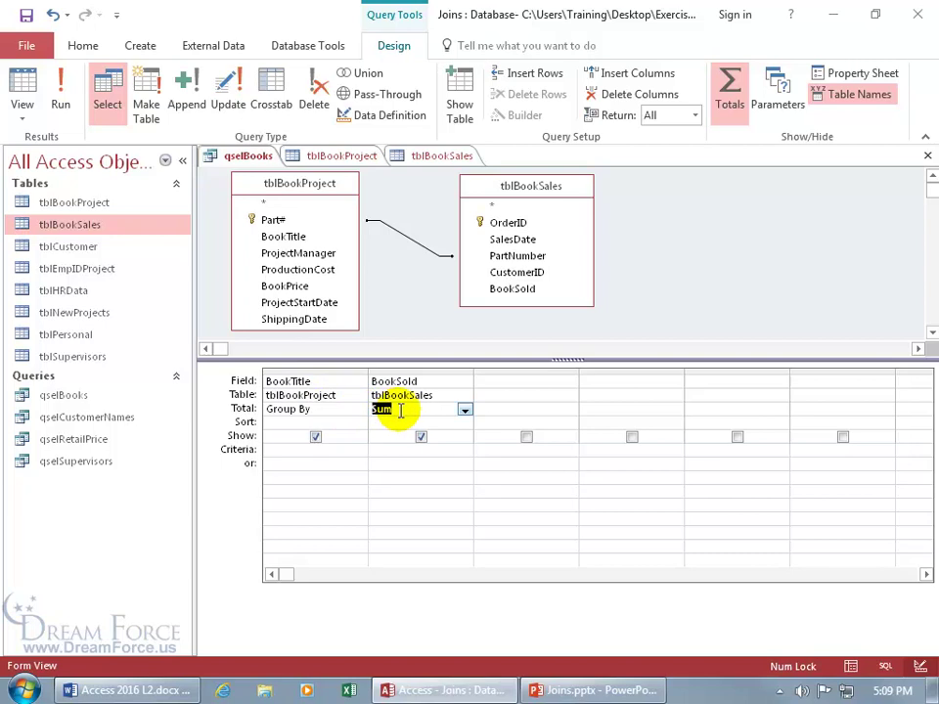
click(21, 81)
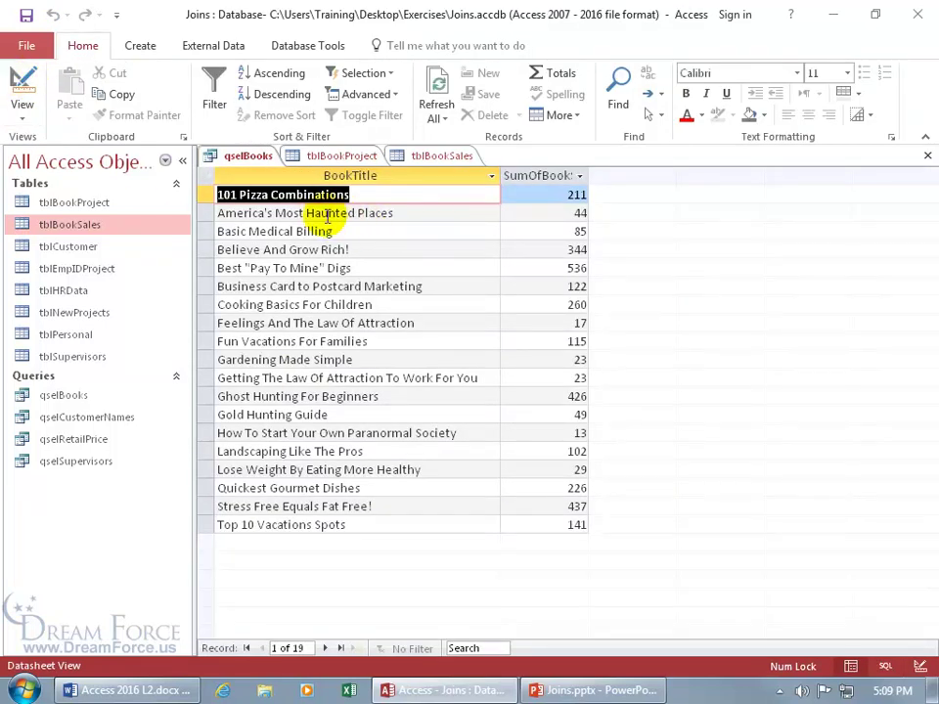